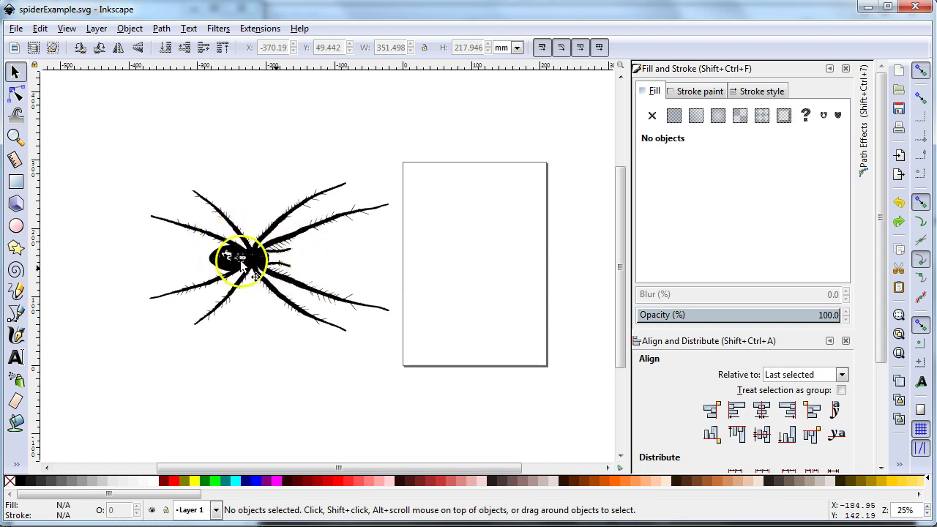
Delete the nodes of the tiny stray speck beside the spider's lower-left leg, just below the abdomen
ctrl+scroll(219, 263, up, 2)
ctrl+scroll(218, 265, up, 5)
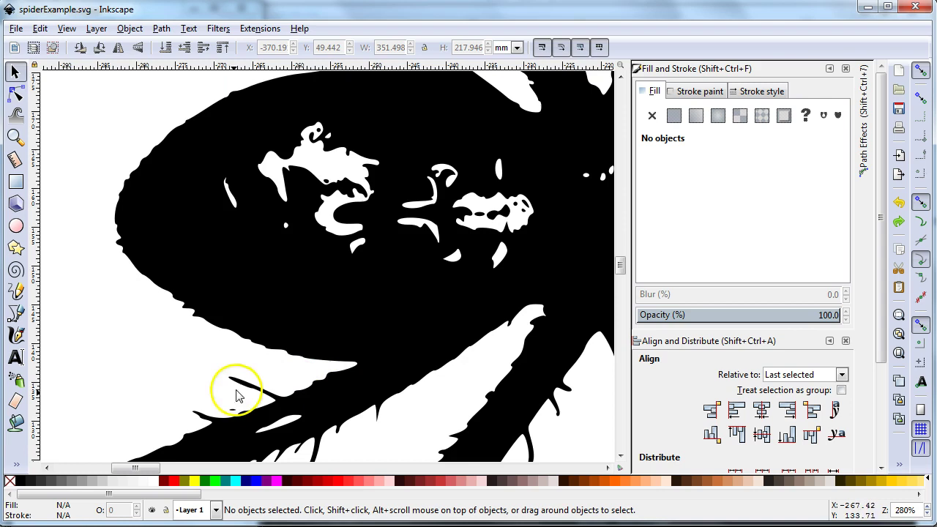
double_click(232, 414)
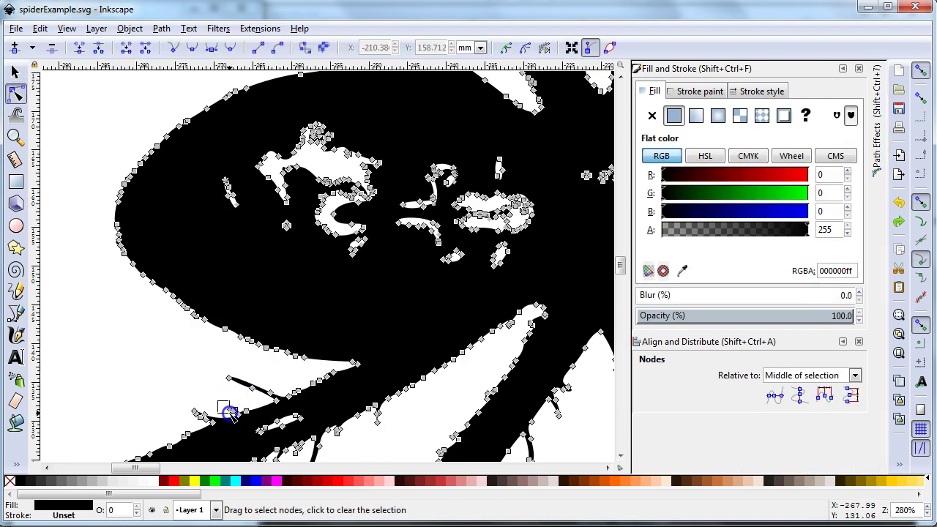
drag(239, 414, 240, 416)
key(Delete)
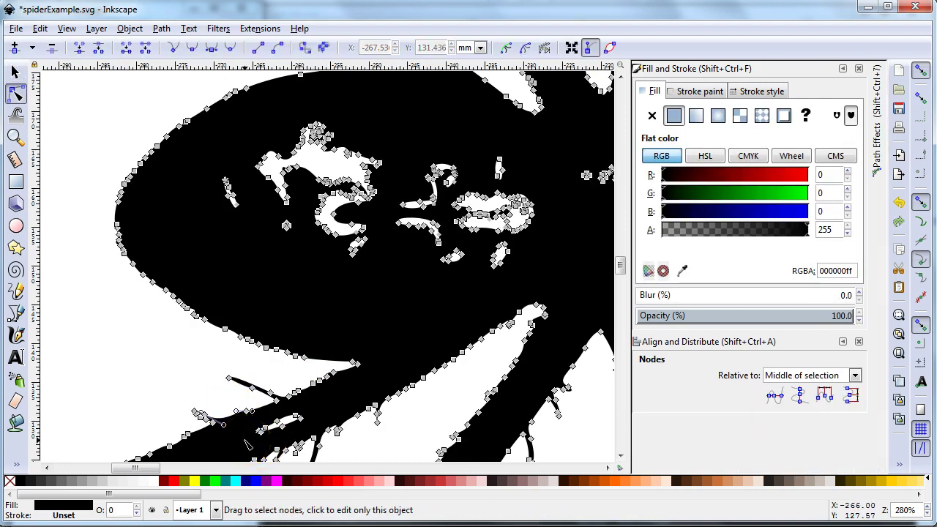
Simplify the whole spider path to reduce its number of nodes
click(15, 71)
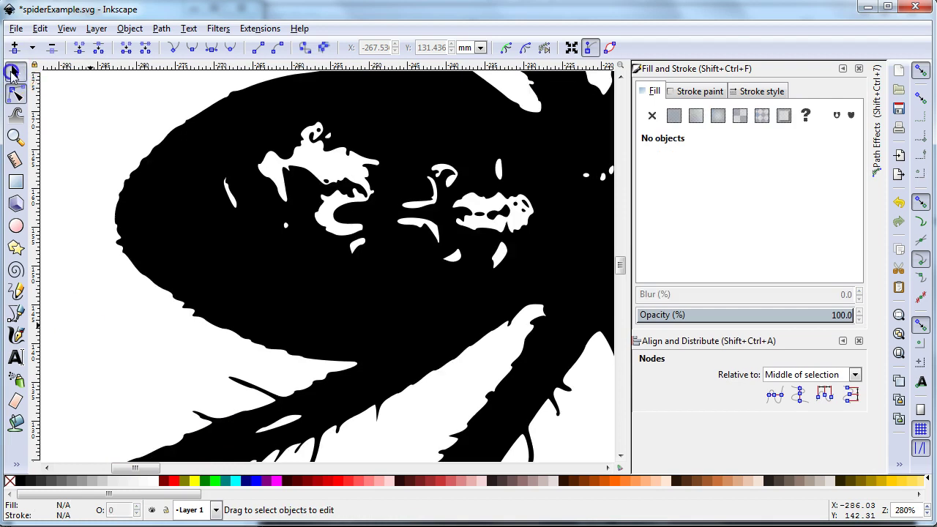
click(222, 412)
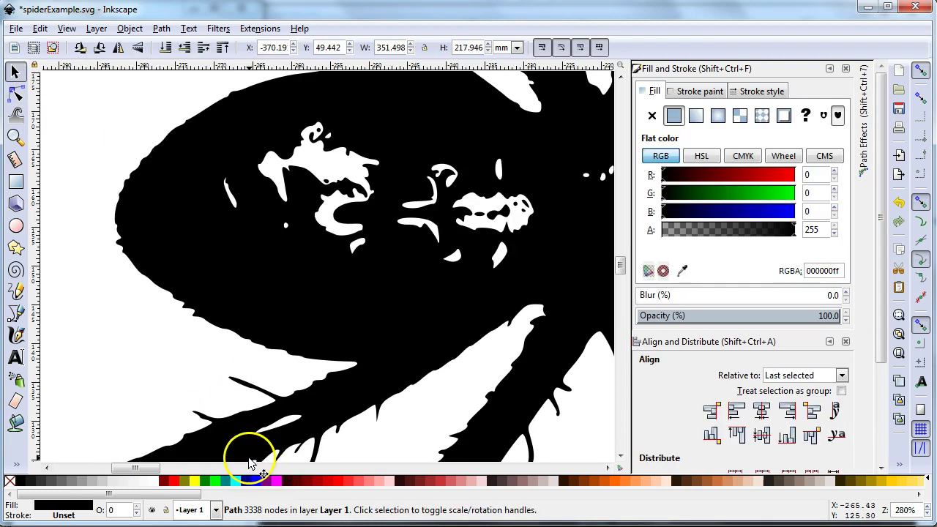
key(ctrl+l)
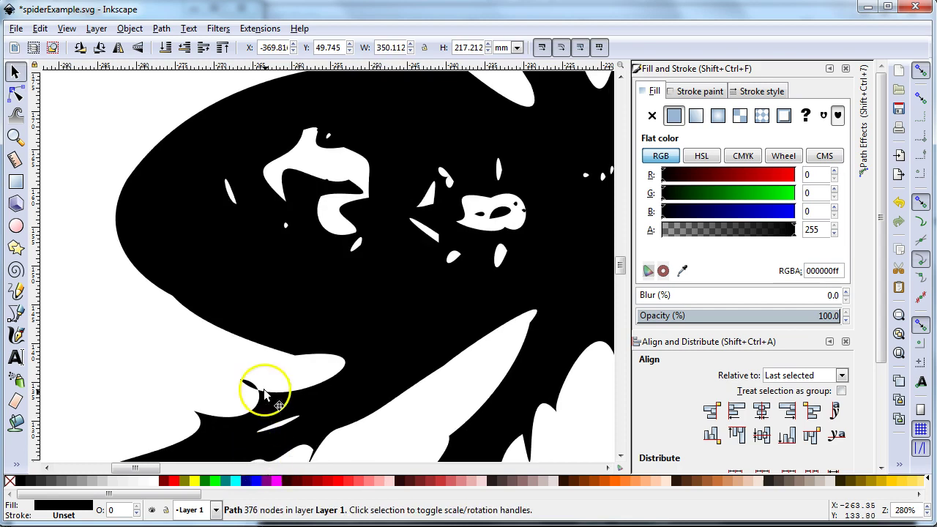
scroll(282, 351, down, 2)
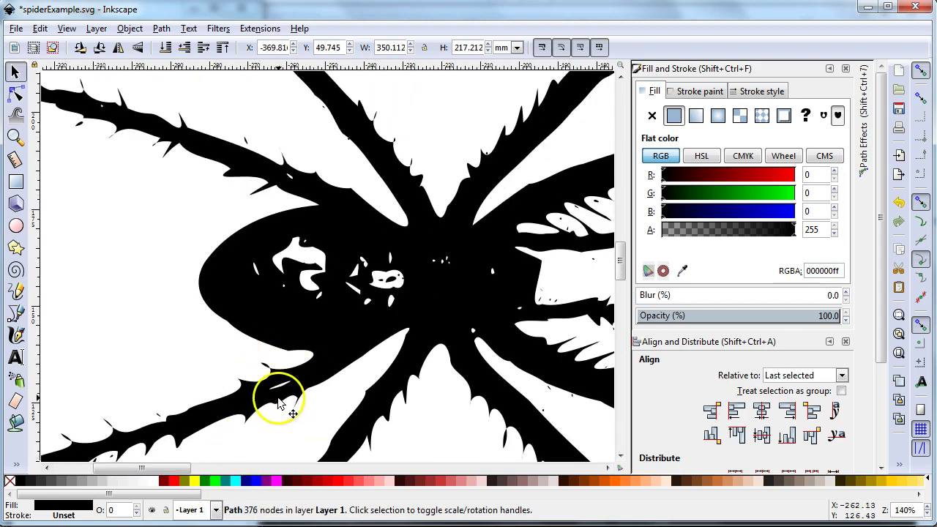
Clean up the simplified lower-left leg by deleting a stray hair-tip node and repositioning another node along its upper edge
double_click(272, 370)
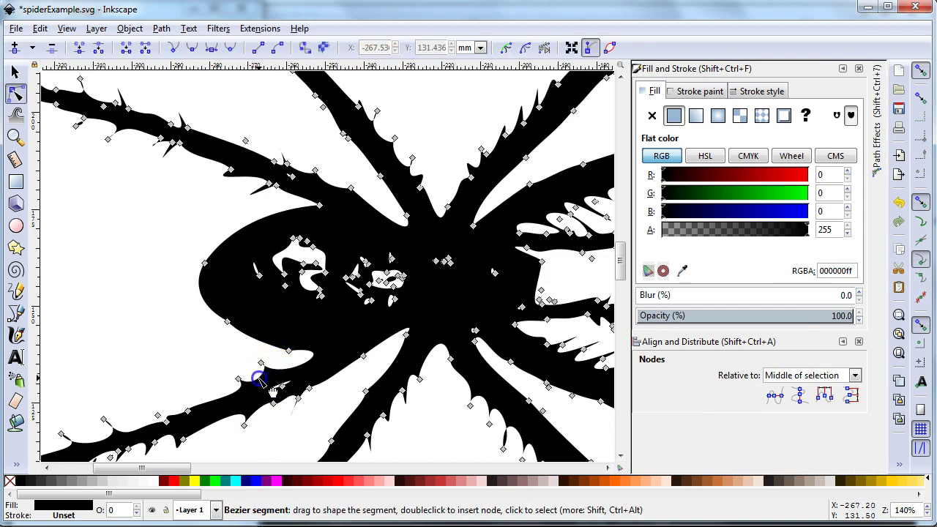
click(141, 391)
drag(170, 424, 164, 418)
click(257, 428)
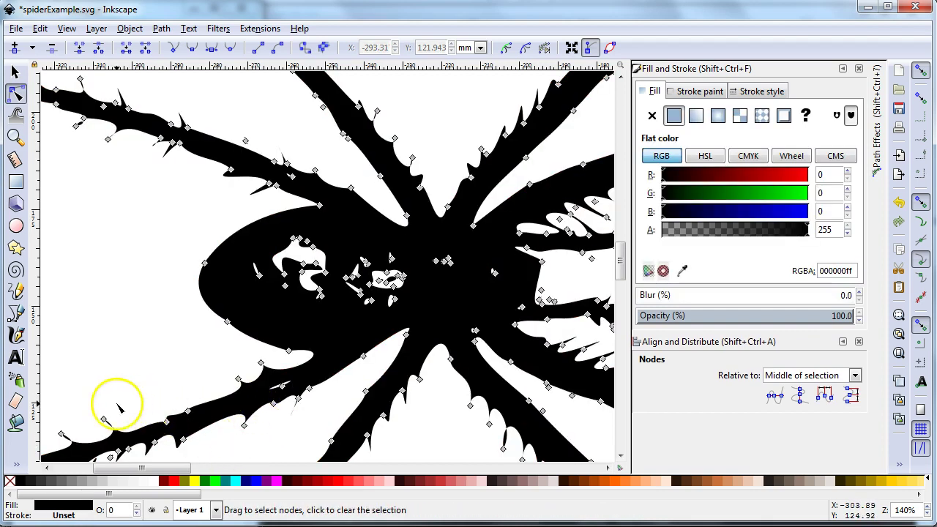
scroll(188, 341, down, 3)
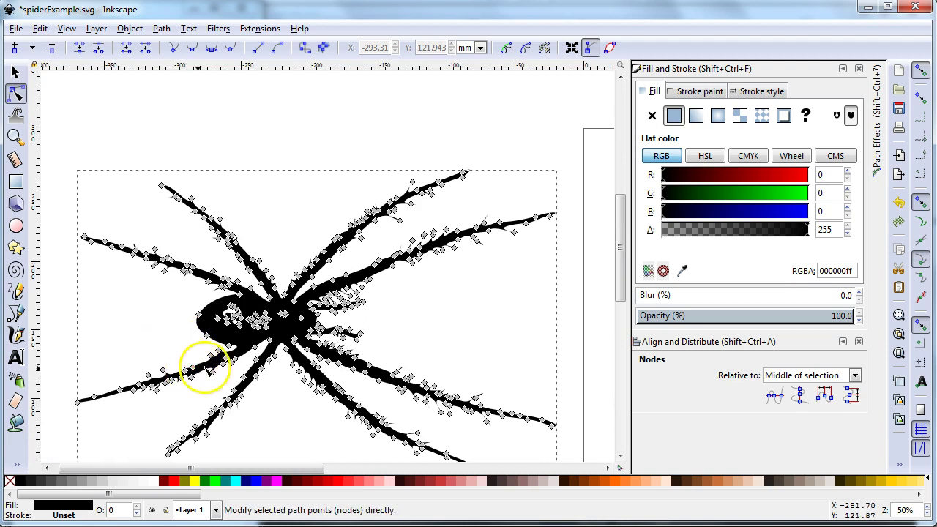
click(481, 330)
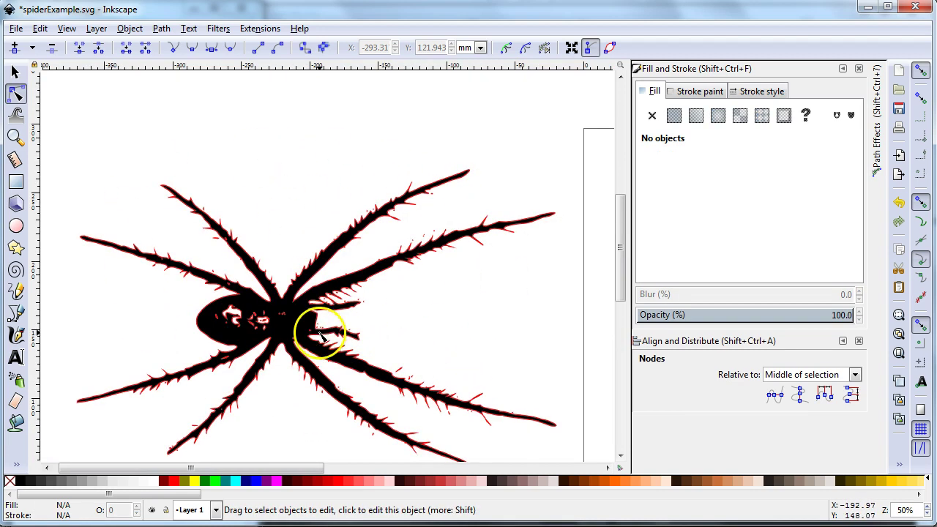
scroll(431, 329, down, 2)
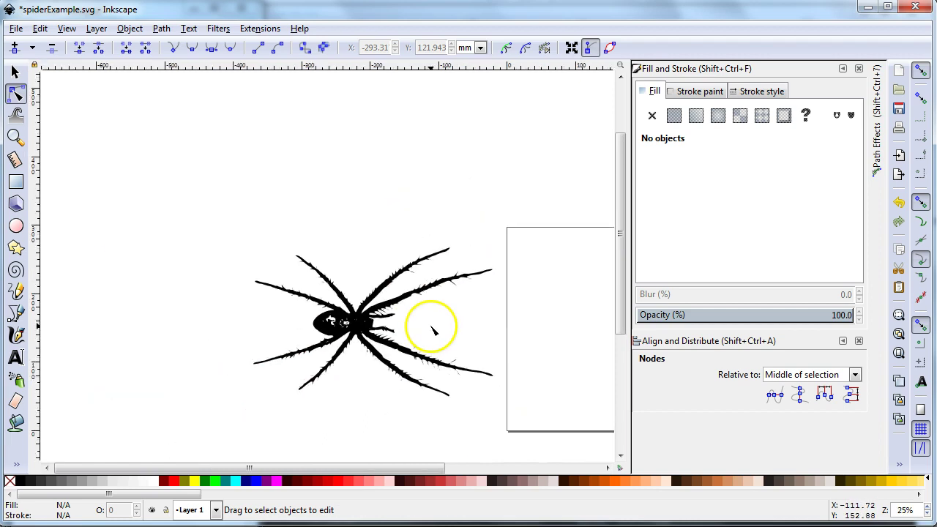
Break the spider path apart into separate subpaths
click(16, 71)
click(361, 327)
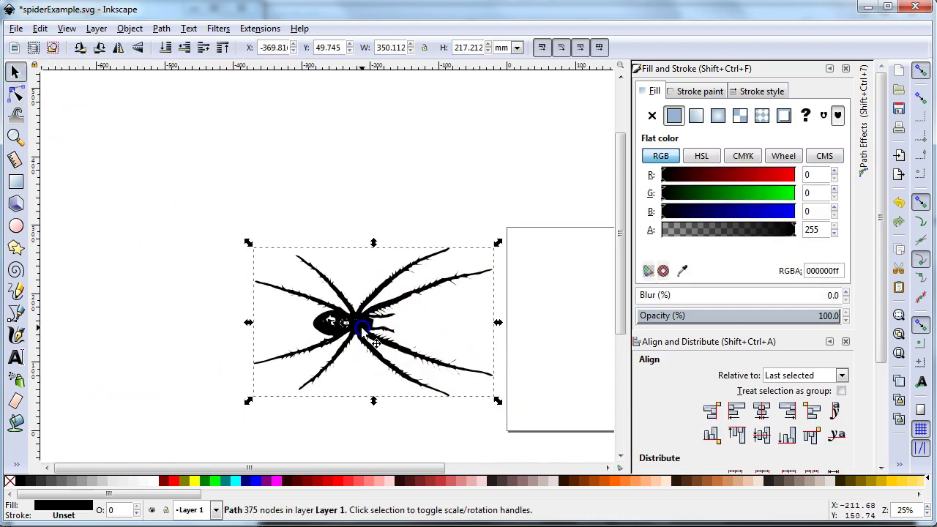
click(162, 29)
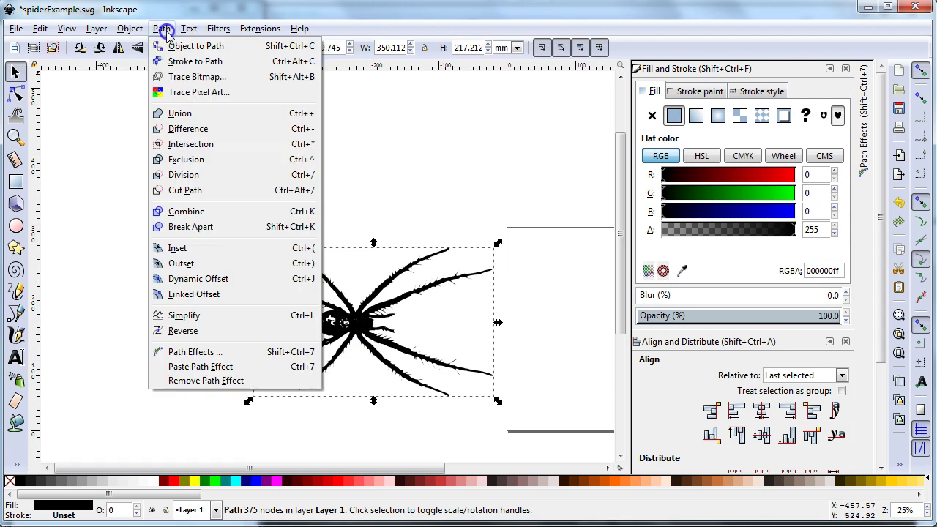
click(216, 227)
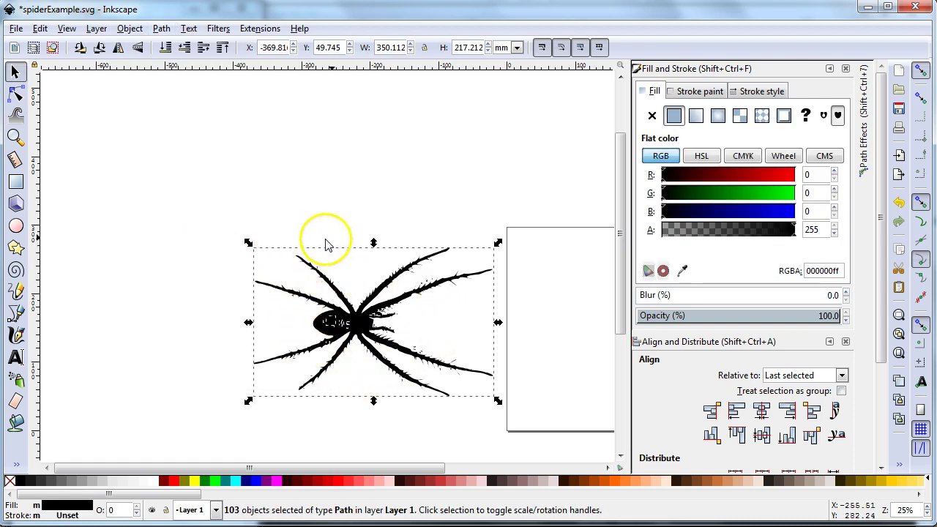
Exclude the main spider silhouette from the selection and delete all the remaining small fragments
scroll(326, 359, up, 5)
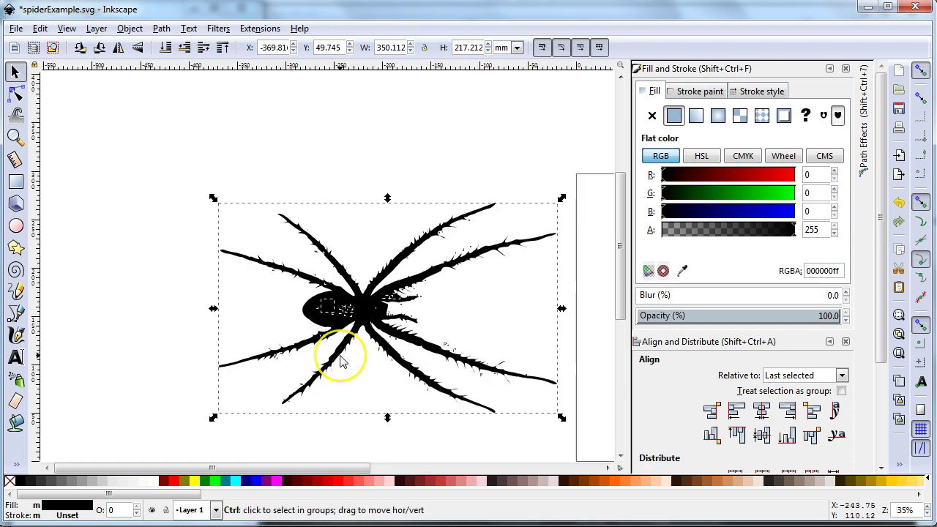
click(344, 348)
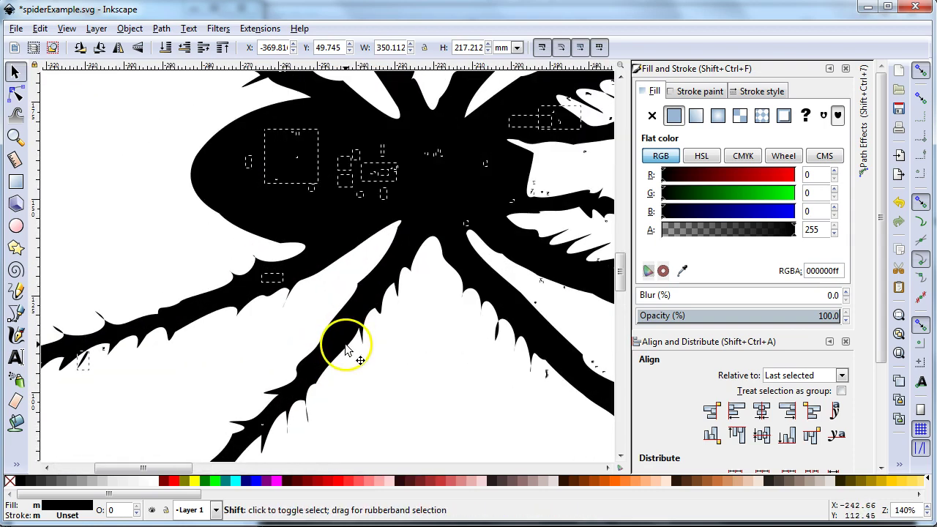
click(350, 320)
scroll(355, 319, down, 4)
click(237, 315)
scroll(236, 322, up, 3)
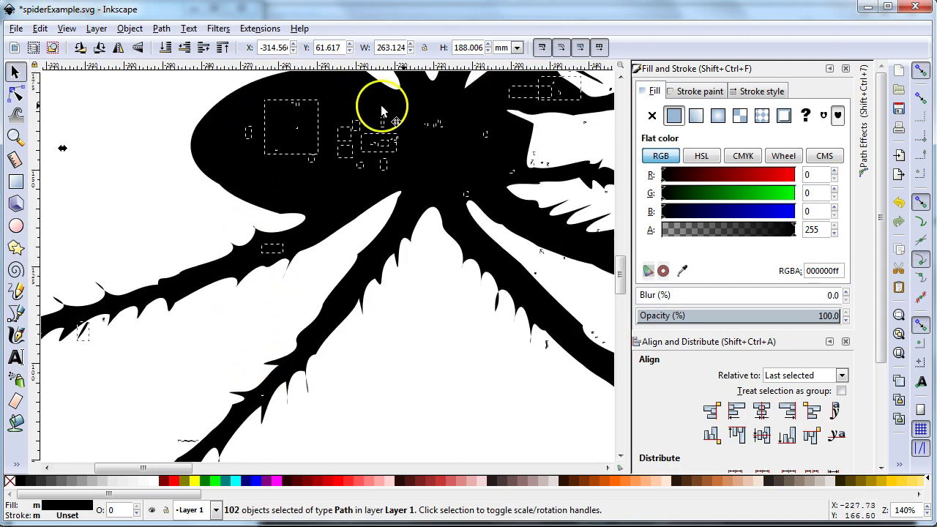
click(560, 406)
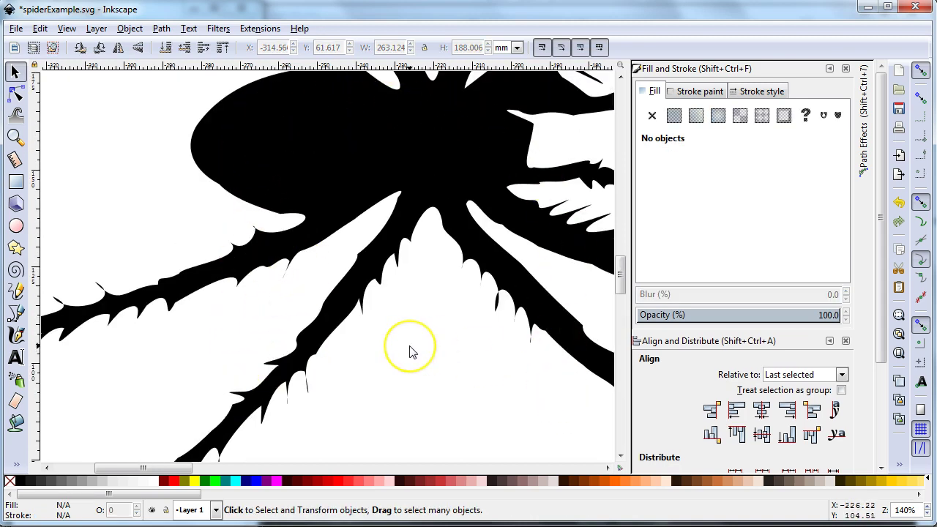
Reshape the last thin hair on the inner lower-right leg into a wider spike by moving its tip node and curve handle
scroll(410, 351, down, 1)
scroll(410, 351, down, 1)
scroll(410, 351, up, 1)
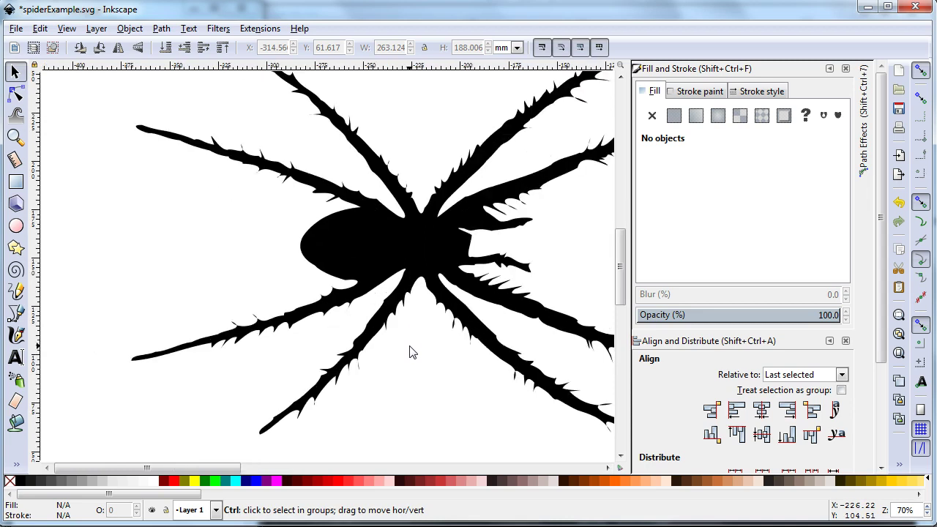
scroll(461, 352, up, 6)
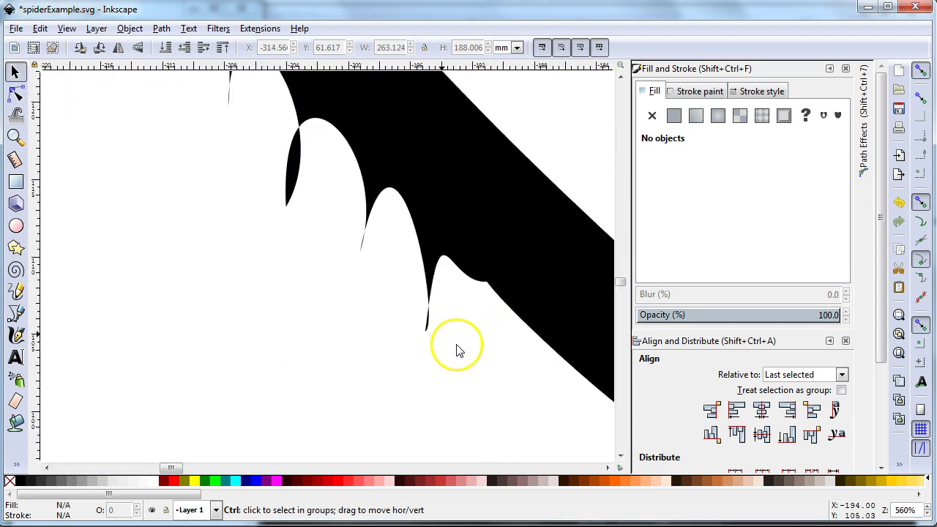
double_click(430, 295)
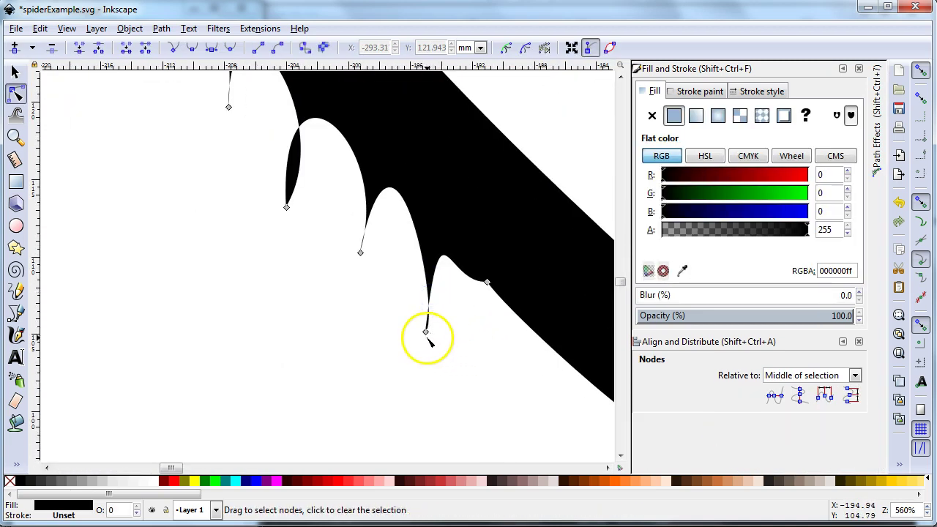
mouse_move(427, 329)
mouse_down()
mouse_move(437, 335)
mouse_move(420, 331)
mouse_up()
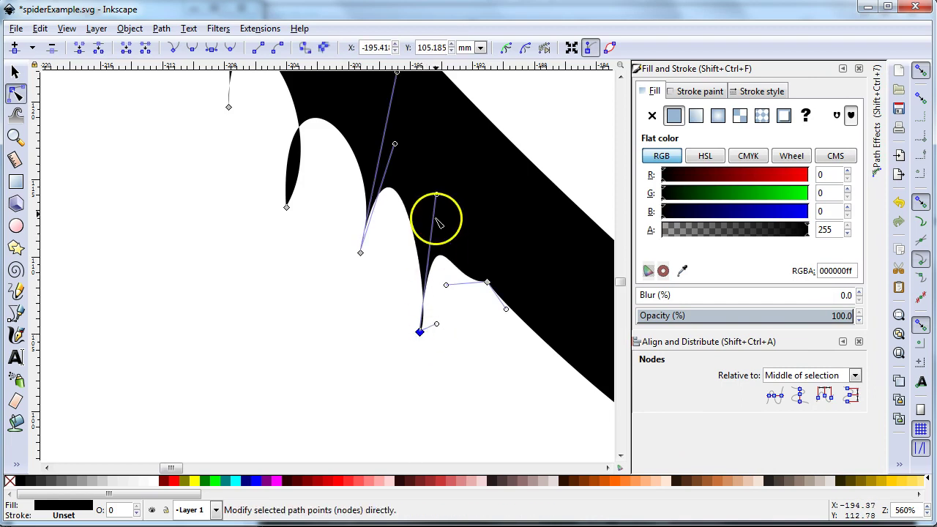
drag(436, 193, 473, 311)
Untwist the self-crossing hair further up the same leg by pulling its tip node's curve handle into the leg
click(286, 207)
scroll(253, 163, up, 5)
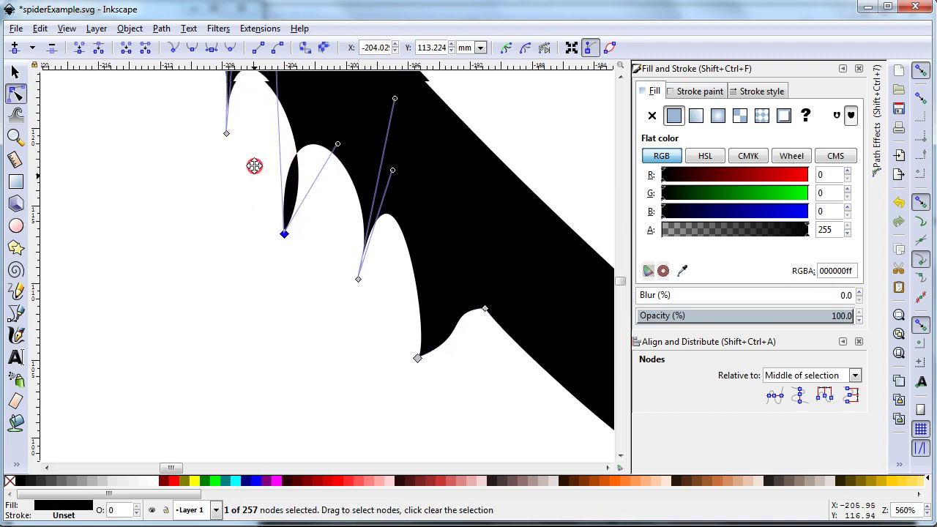
drag(288, 203, 350, 313)
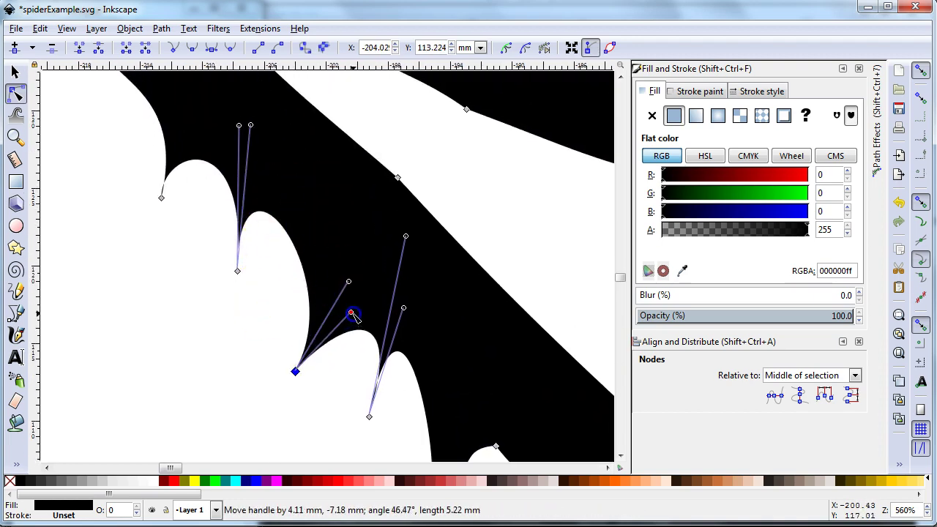
click(171, 307)
scroll(199, 278, down, 8)
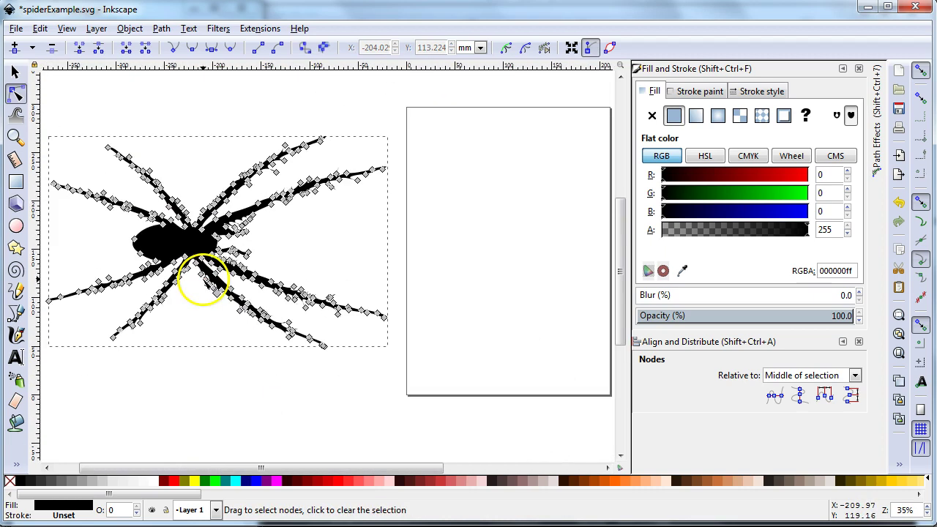
click(224, 365)
scroll(355, 251, left, 6)
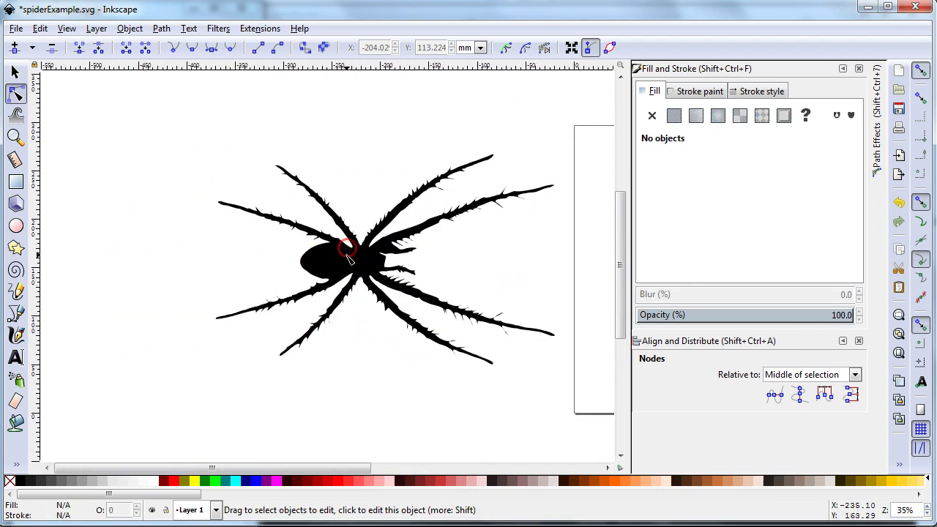
scroll(359, 290, up, 2)
scroll(355, 283, down, 1)
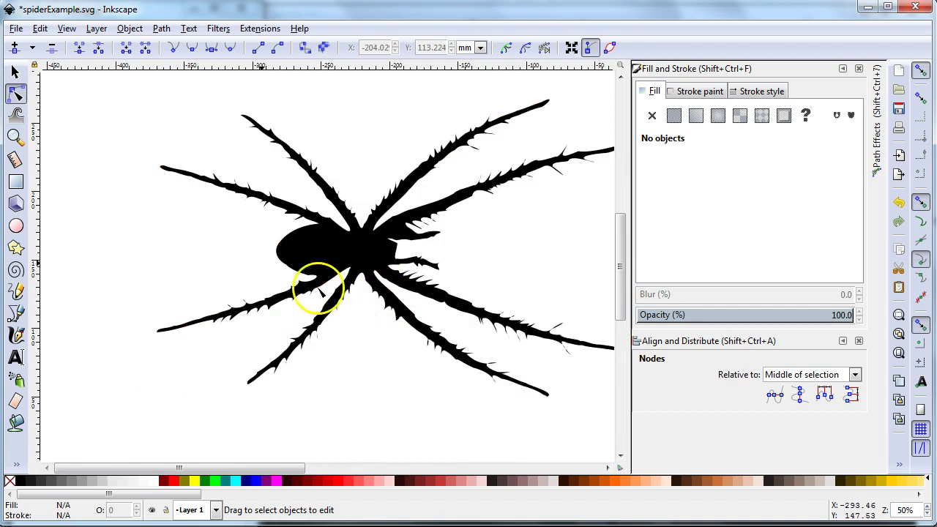
Remove the spider silhouette's fill and give it a magenta stroke
click(15, 71)
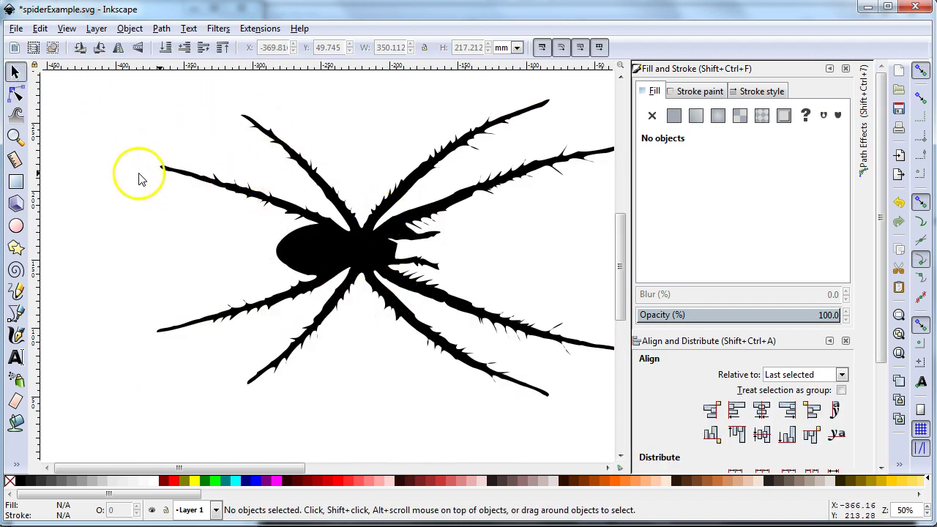
click(351, 244)
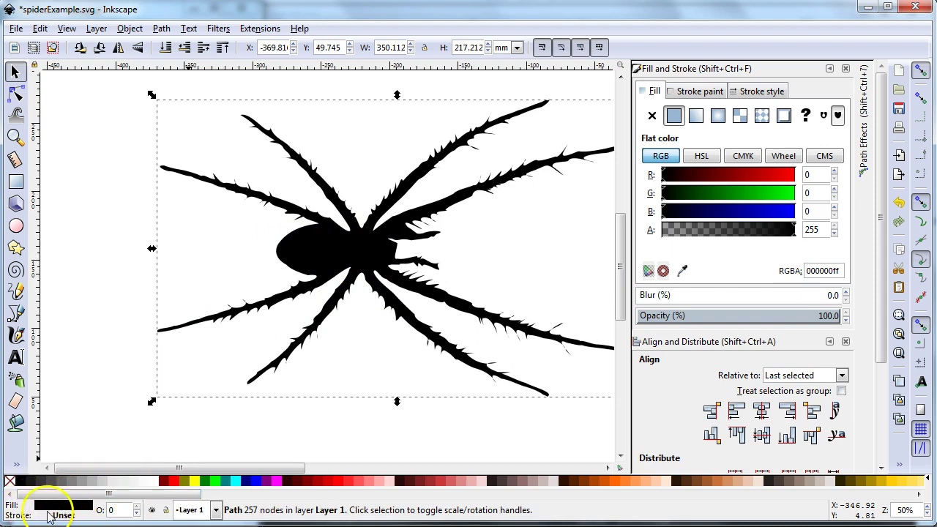
click(9, 481)
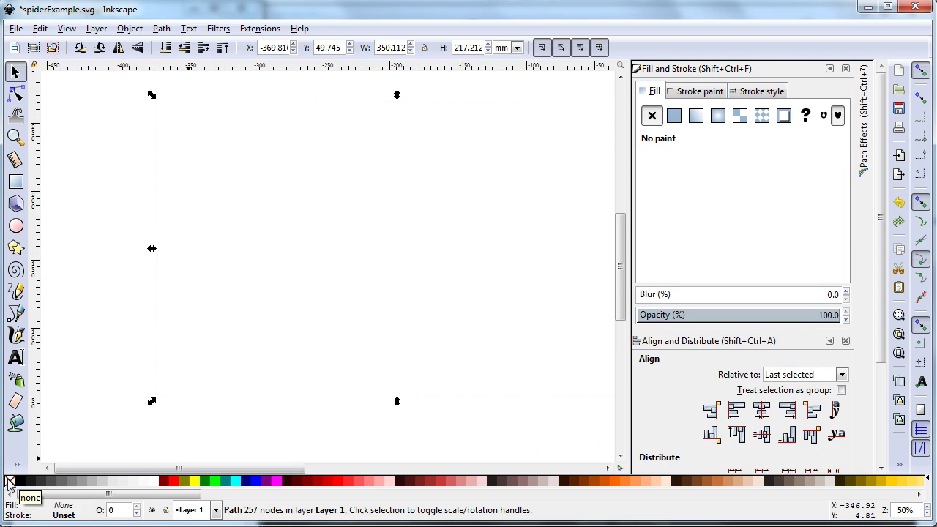
shift+click(278, 482)
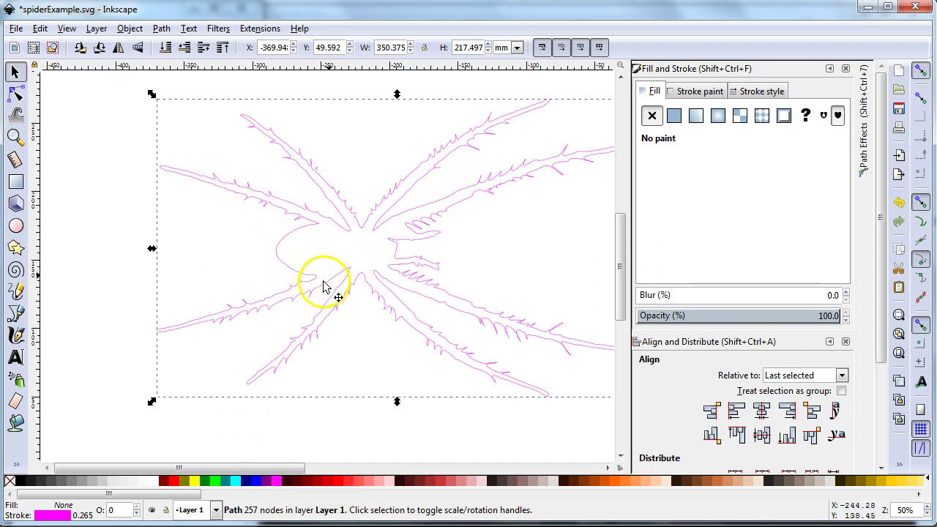
Duplicate the magenta spider outline in place
click(373, 286)
click(379, 294)
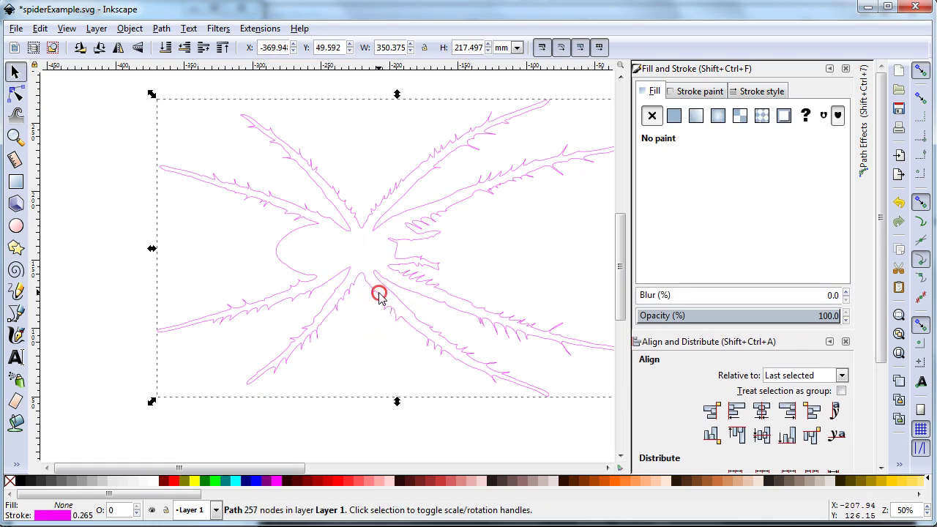
right_click(378, 296)
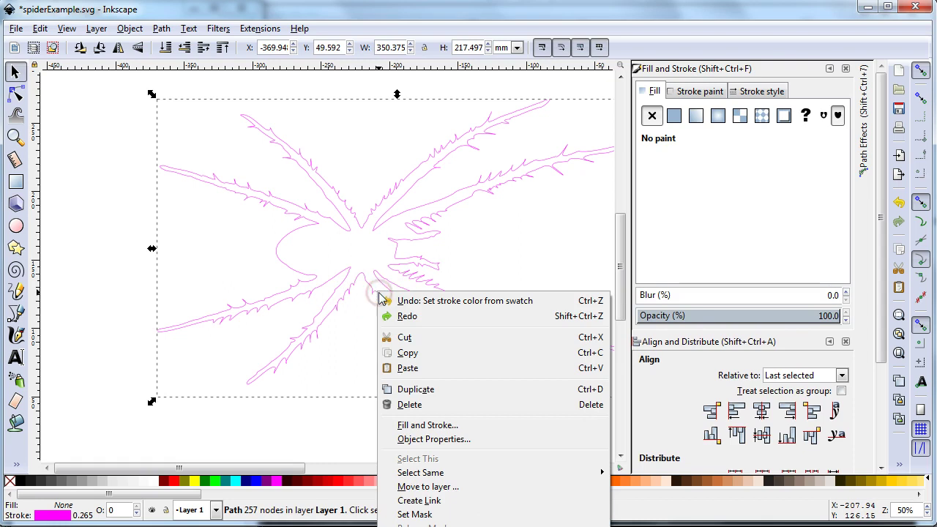
click(428, 396)
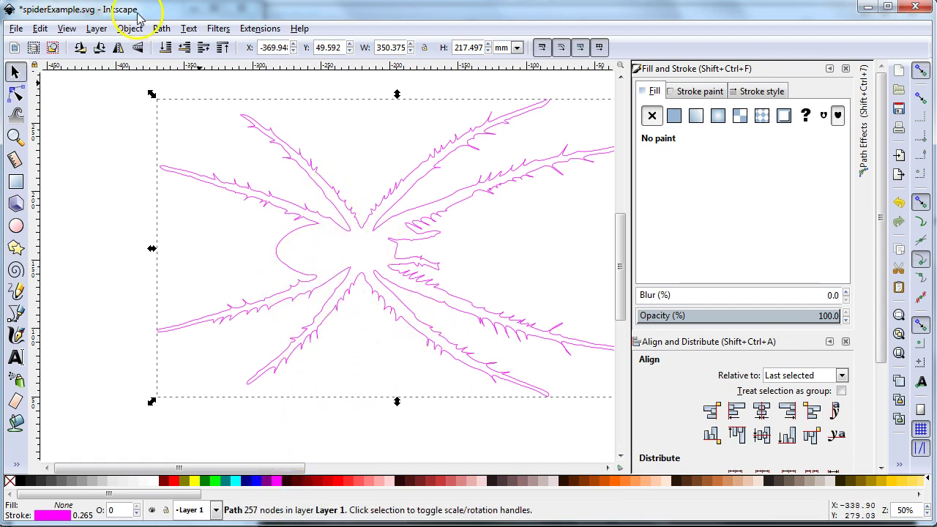
Outset the duplicated spider outline twice and give it a green stroke
click(161, 29)
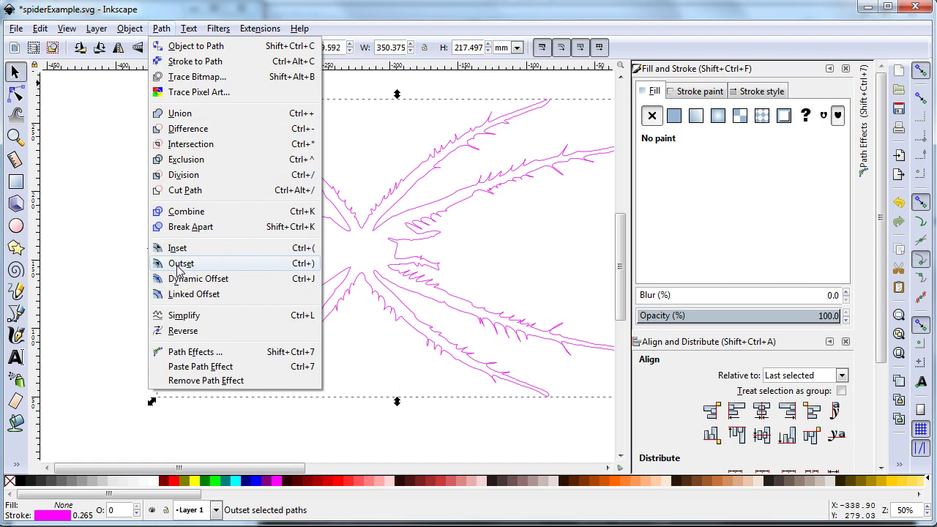
click(178, 264)
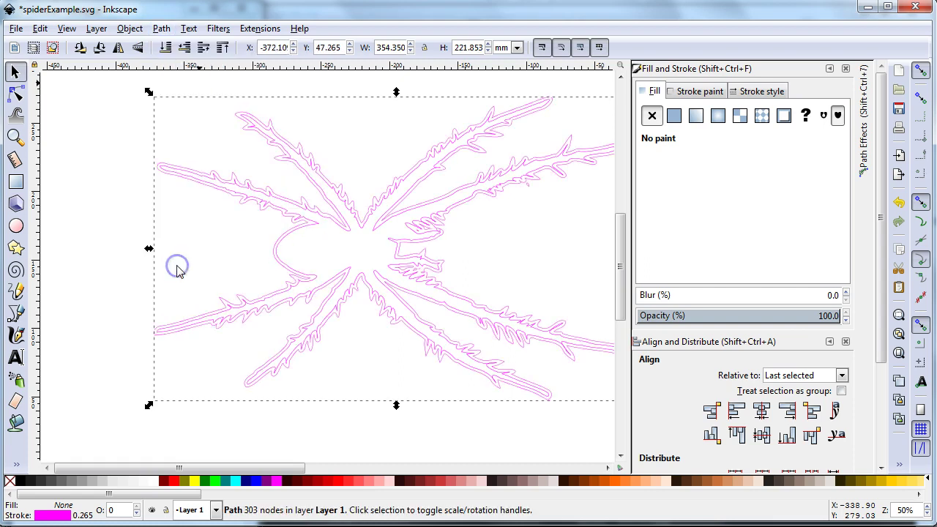
shift+click(217, 481)
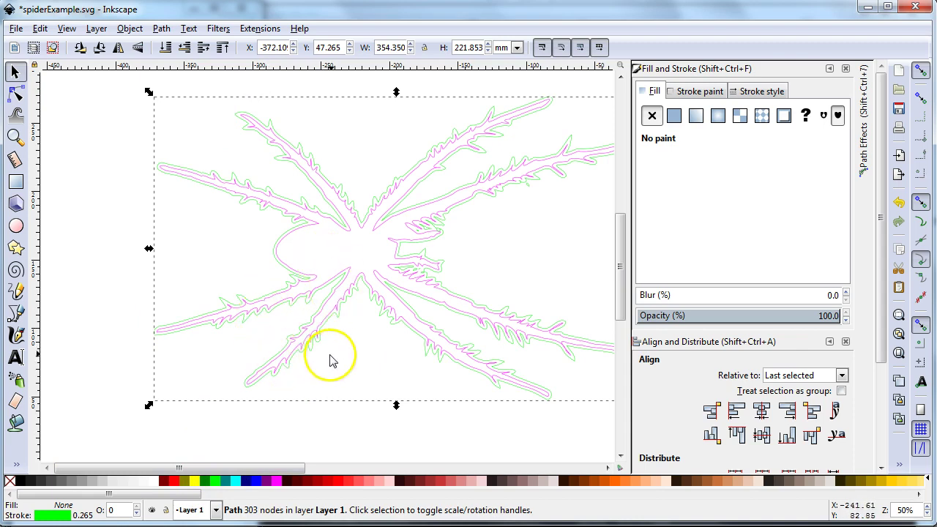
click(161, 28)
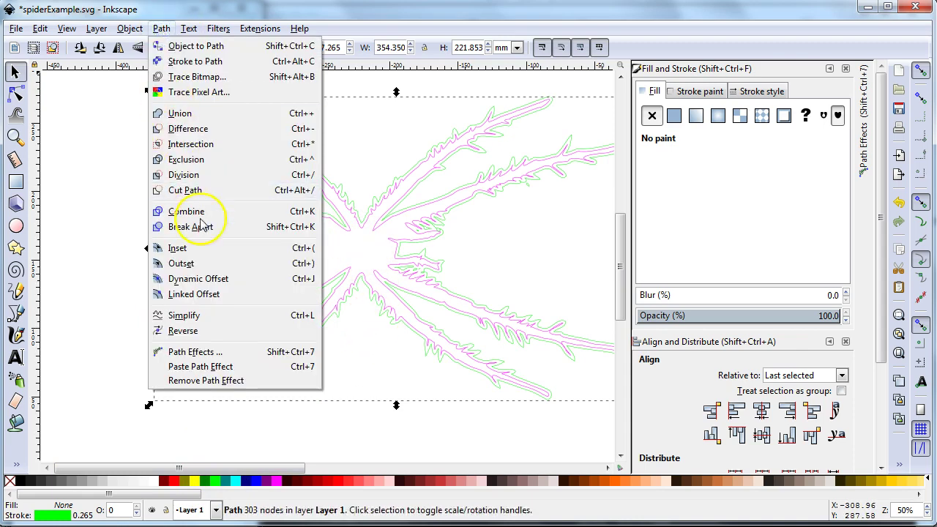
click(213, 263)
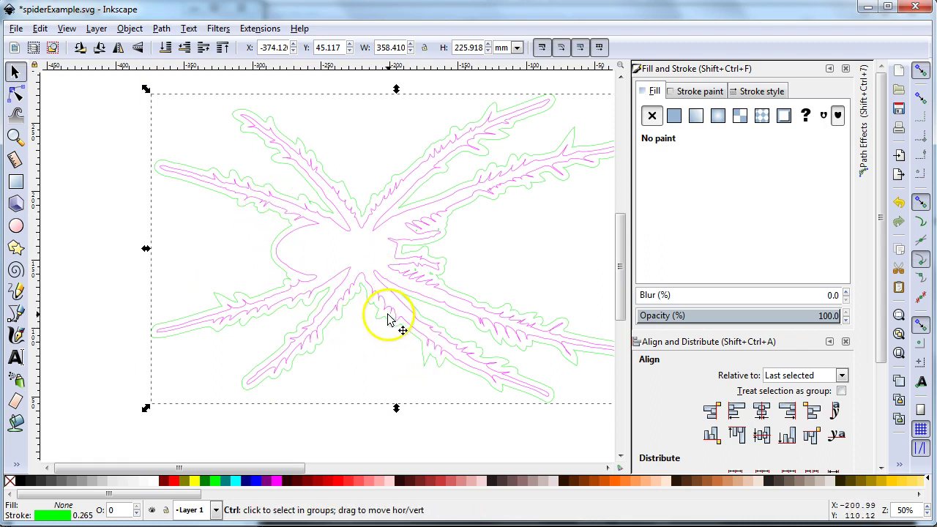
Delete the stray loop of the green outline beside the hair tip on the inner lower-right leg
scroll(401, 326, up, 3)
scroll(400, 325, up, 4)
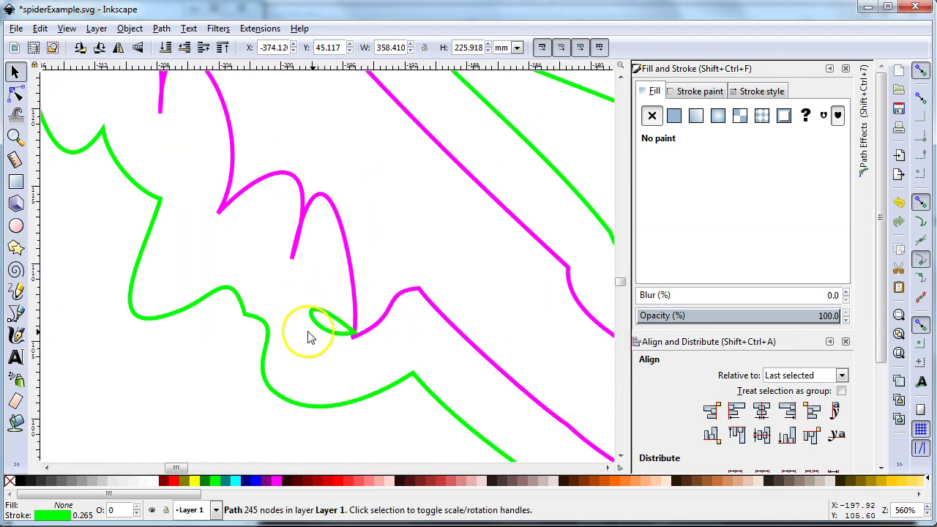
key(n)
drag(361, 363, 366, 357)
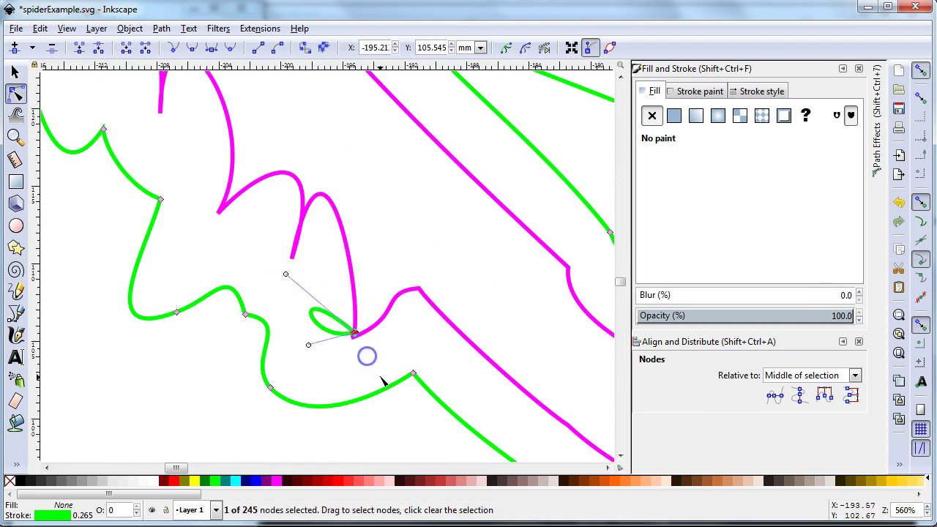
key(Delete)
Delete the small stray green loop among the hairs just below the spider's lower mouthpart
scroll(381, 380, down, 4)
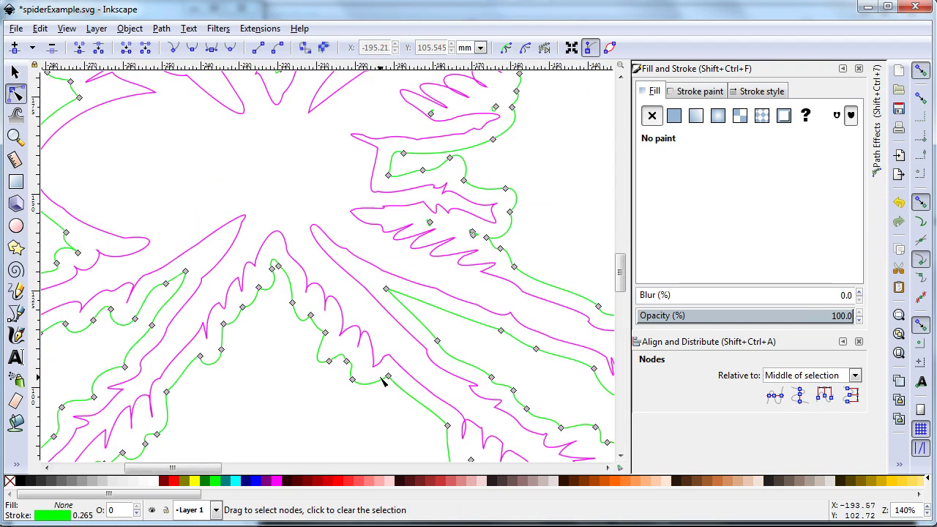
scroll(403, 314, up, 4)
drag(422, 214, 465, 272)
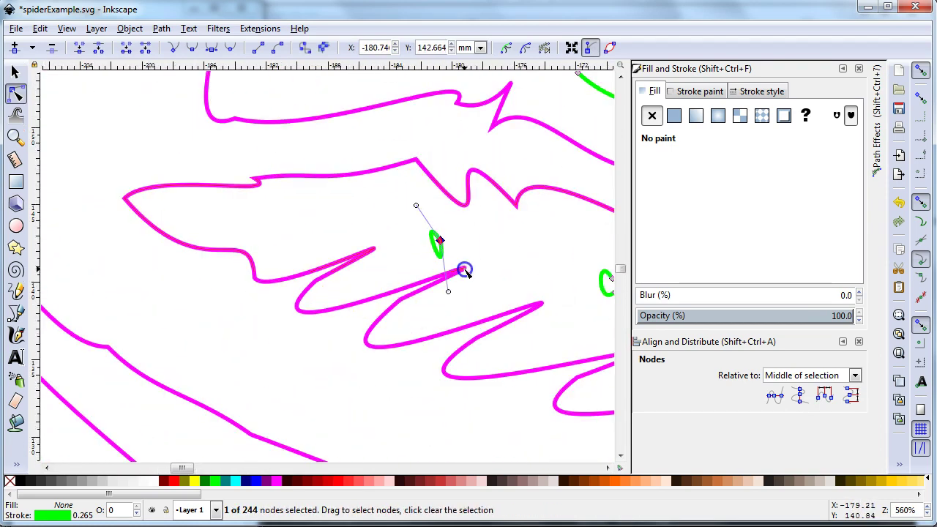
key(Delete)
scroll(483, 277, up, 4)
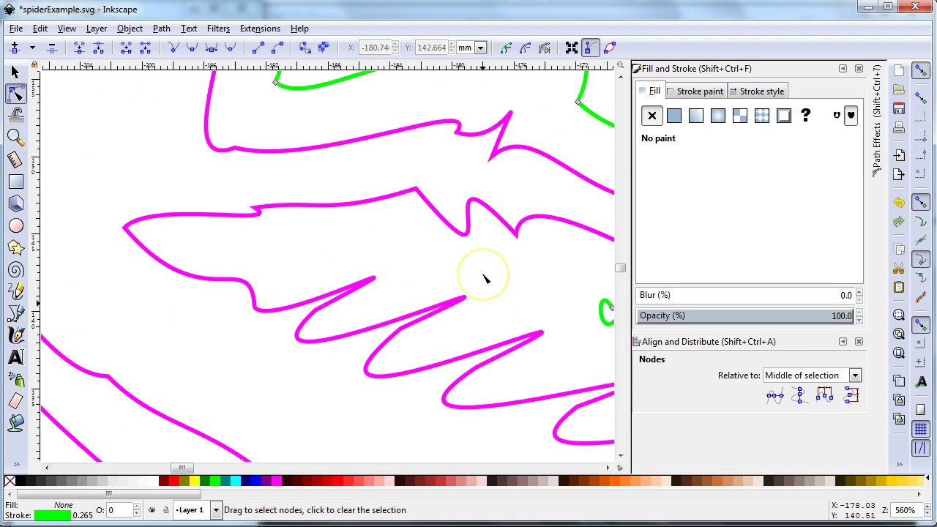
Delete the two small stray green loops just above the spider's upper mouthpart
scroll(475, 280, down, 3)
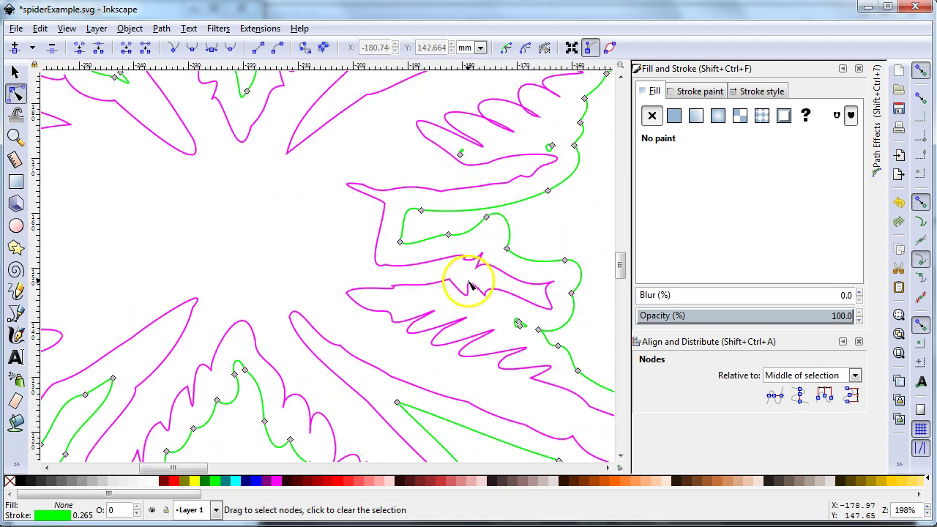
drag(556, 166, 557, 165)
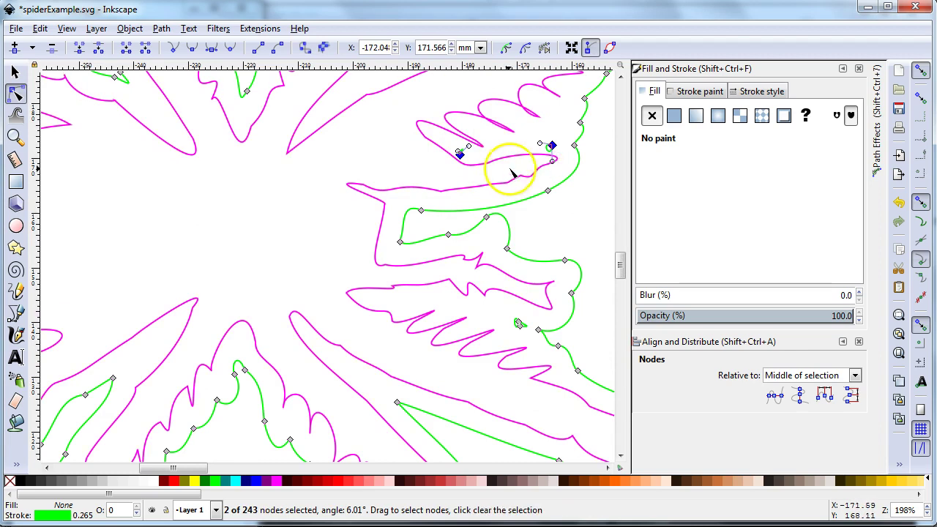
click(513, 167)
scroll(505, 170, up, 5)
scroll(496, 174, down, 2)
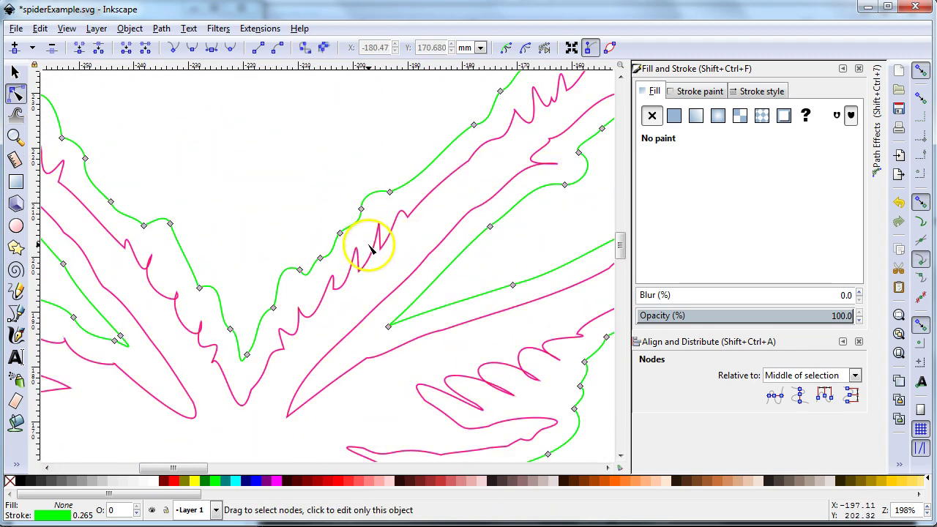
Break apart the green outline and delete the leftover fragments, keeping only the main outer contour
scroll(375, 244, down, 4)
key(s)
click(319, 202)
click(324, 269)
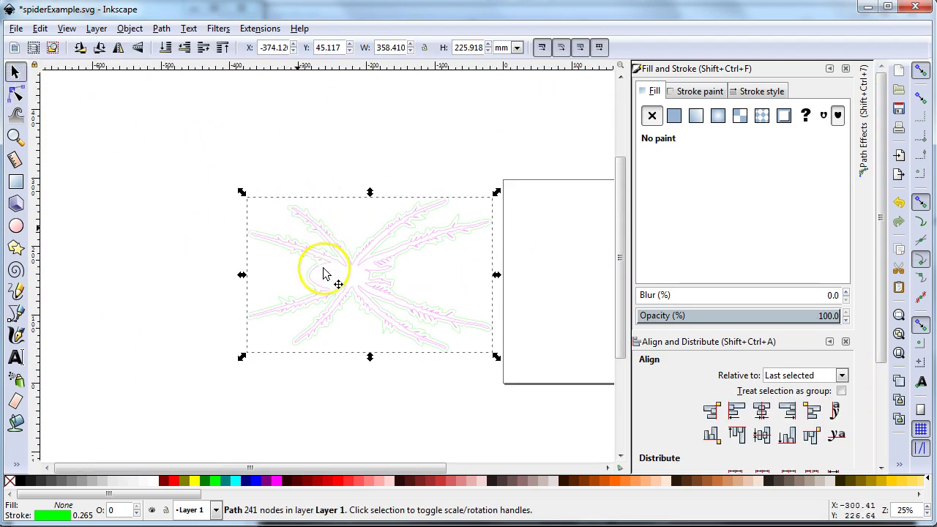
click(160, 28)
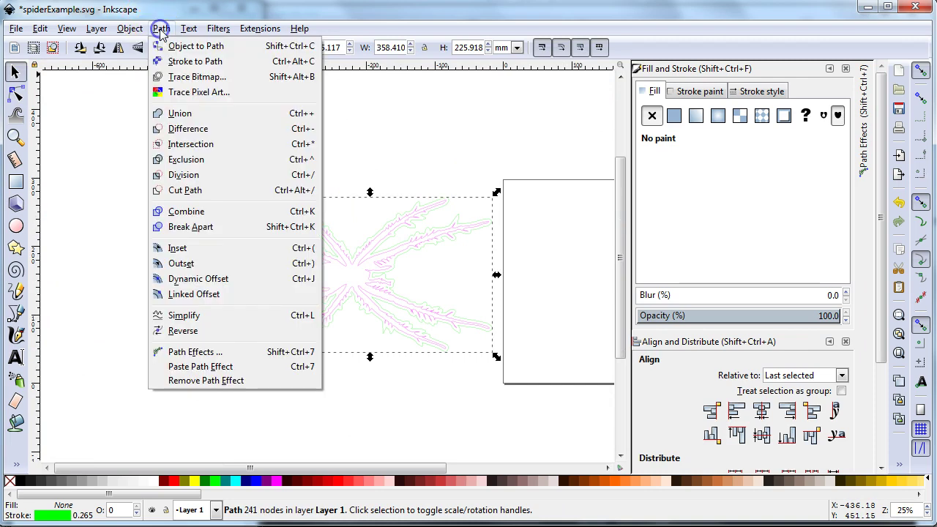
click(212, 227)
scroll(374, 312, down, 1)
scroll(374, 314, up, 6)
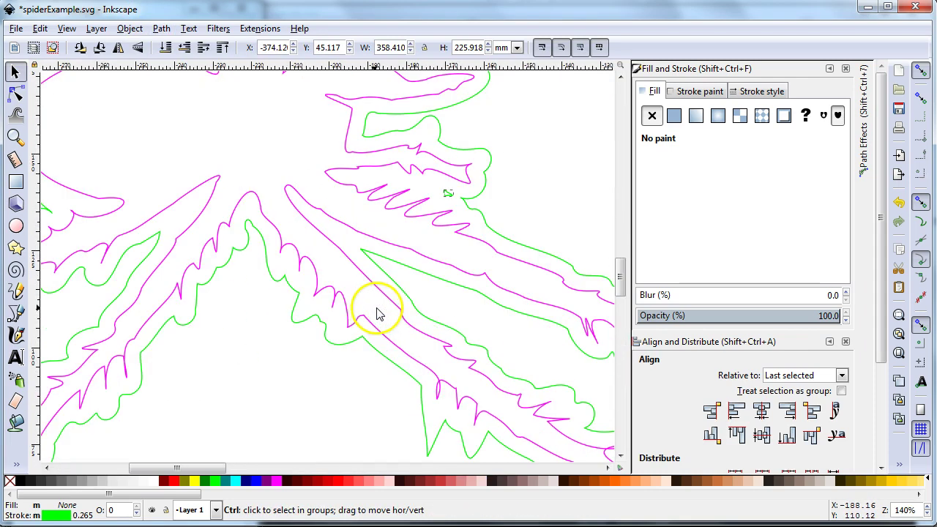
shift+click(359, 341)
key(Escape)
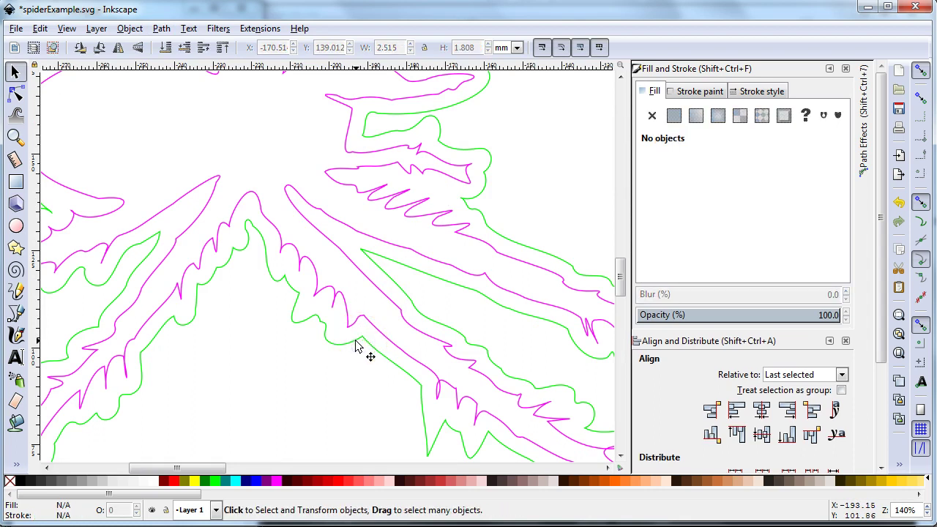
Lower the green outline beneath the magenta spider, giving it a blue fill for checking and removing that fill again
scroll(305, 289, down, 3)
scroll(285, 291, up, 1)
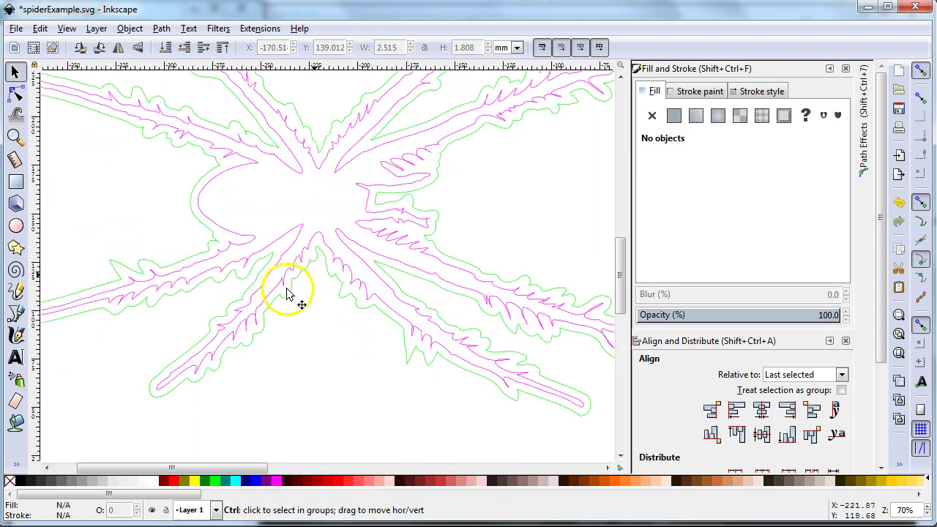
click(329, 280)
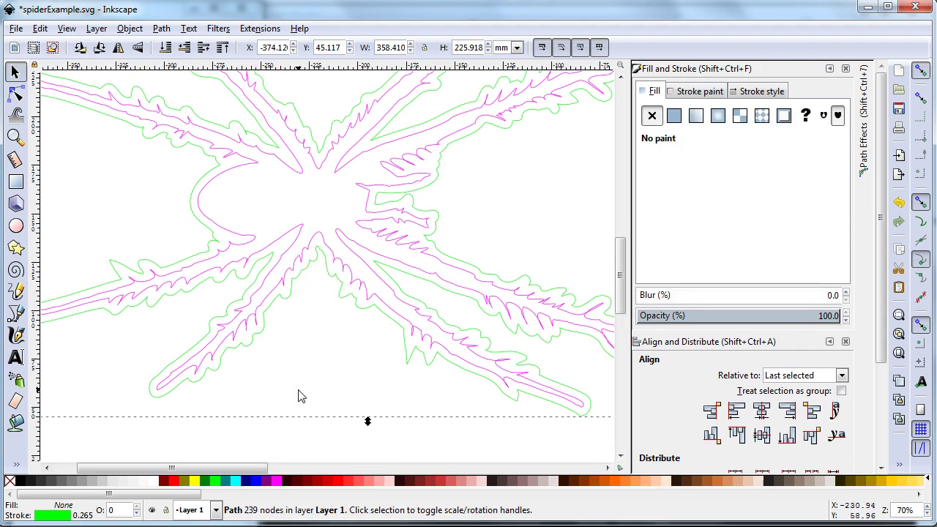
click(253, 481)
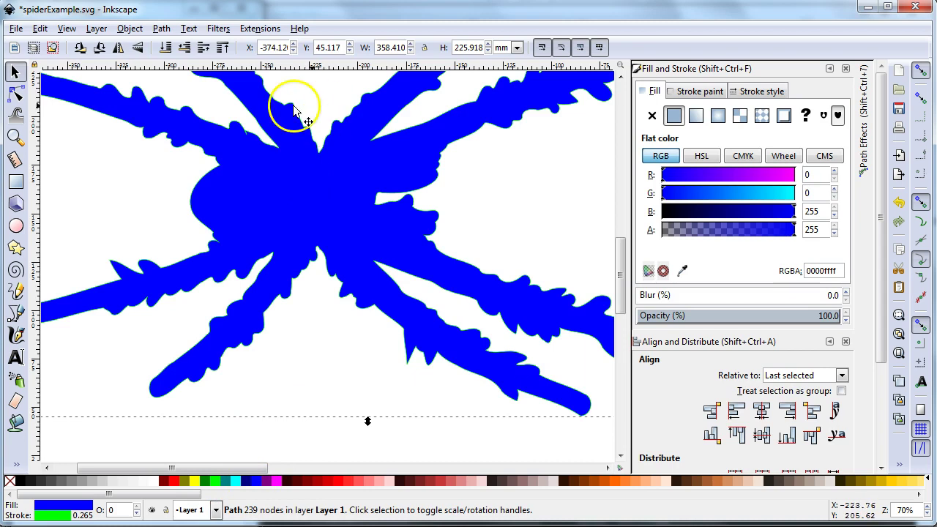
click(161, 48)
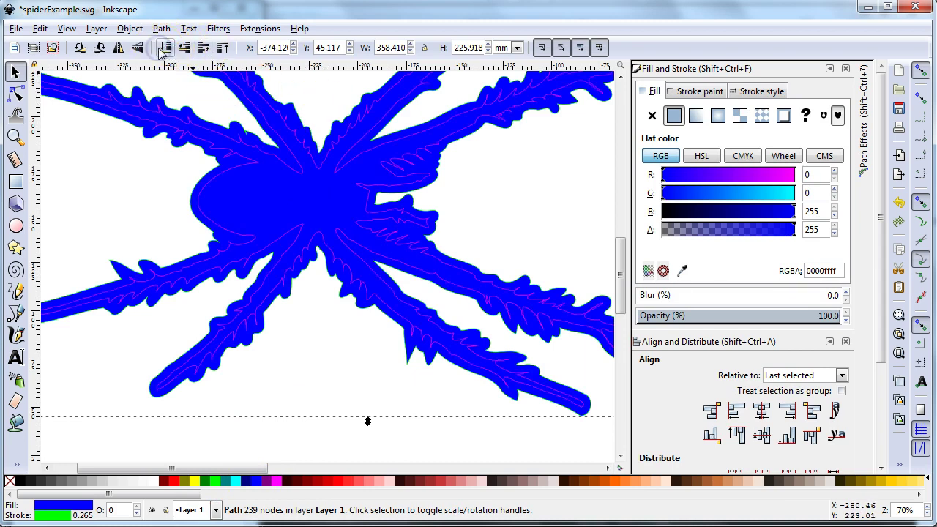
click(10, 481)
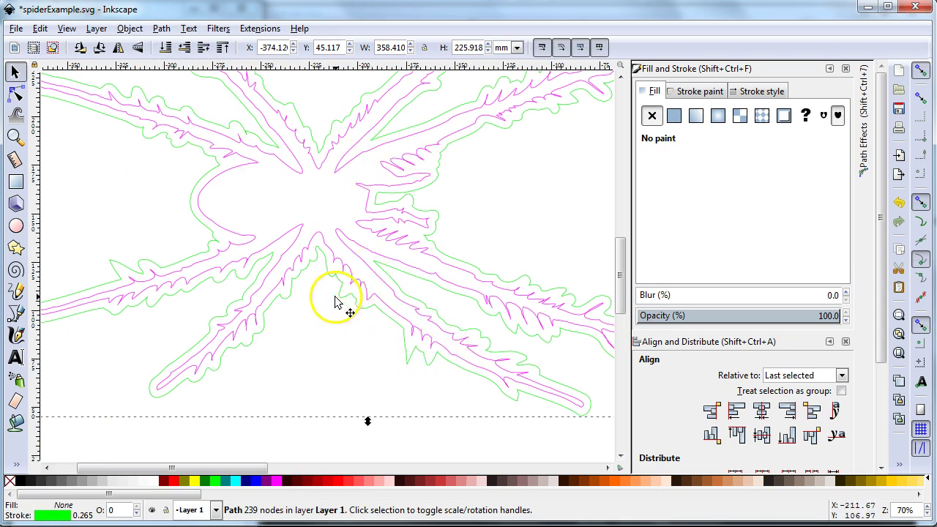
Duplicate the green spider outline in place
scroll(395, 311, up, 5)
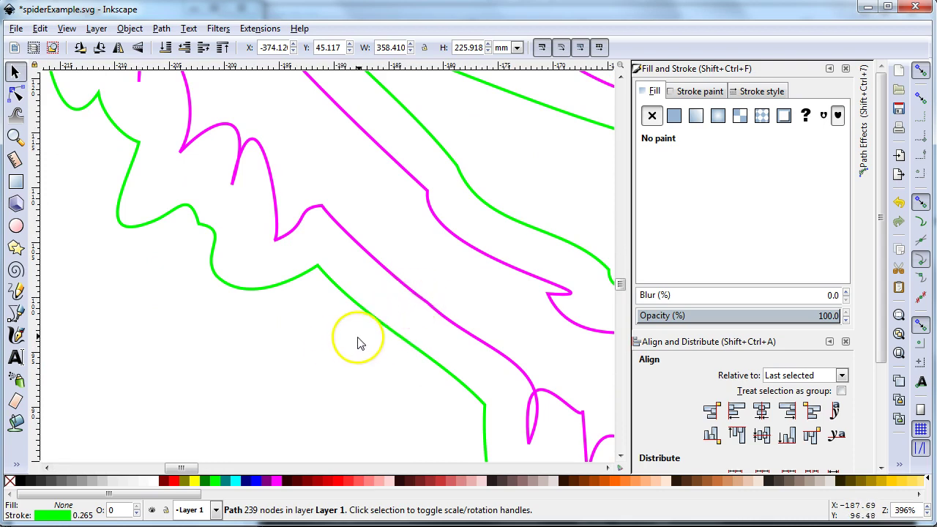
right_click(395, 334)
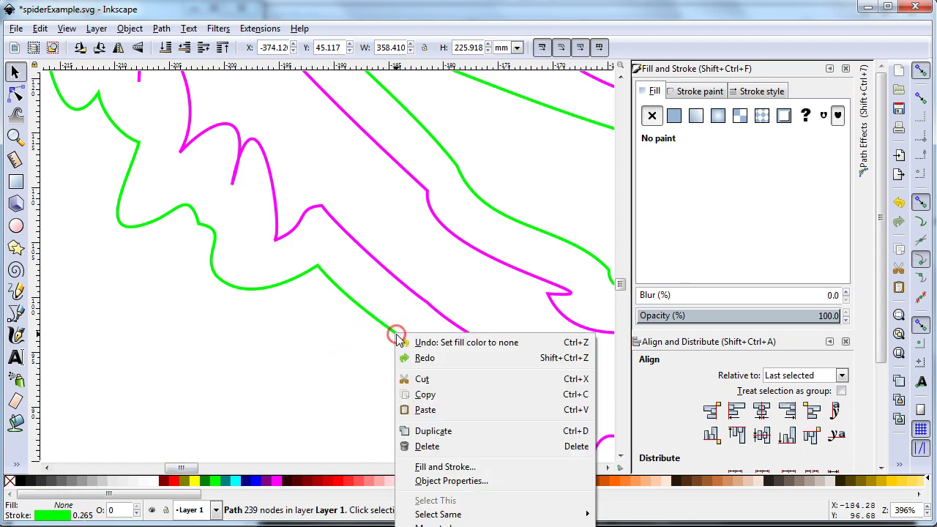
click(454, 432)
Outset the duplicated green outline seven times and give it a purple stroke
click(161, 29)
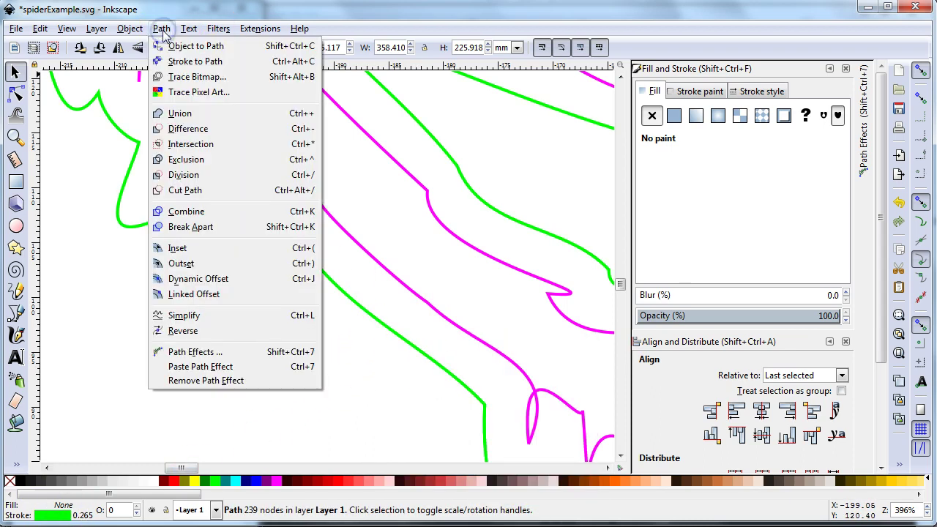
click(228, 269)
key(ctrl)
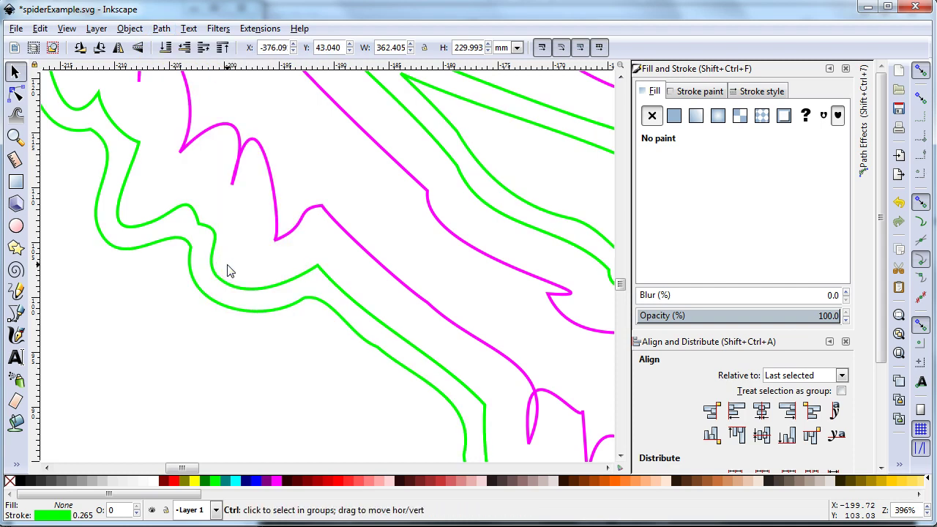
key(ctrl+parenright)
key(ctrl+parenright)
key(ctrl+parenright)
key(ctrl+parenright)
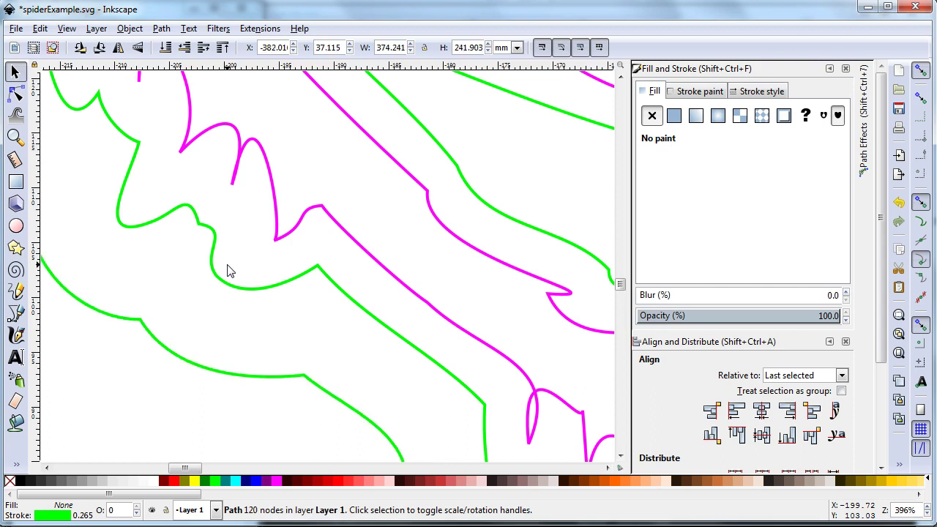
key(ctrl+parenright)
key(ctrl+parenright)
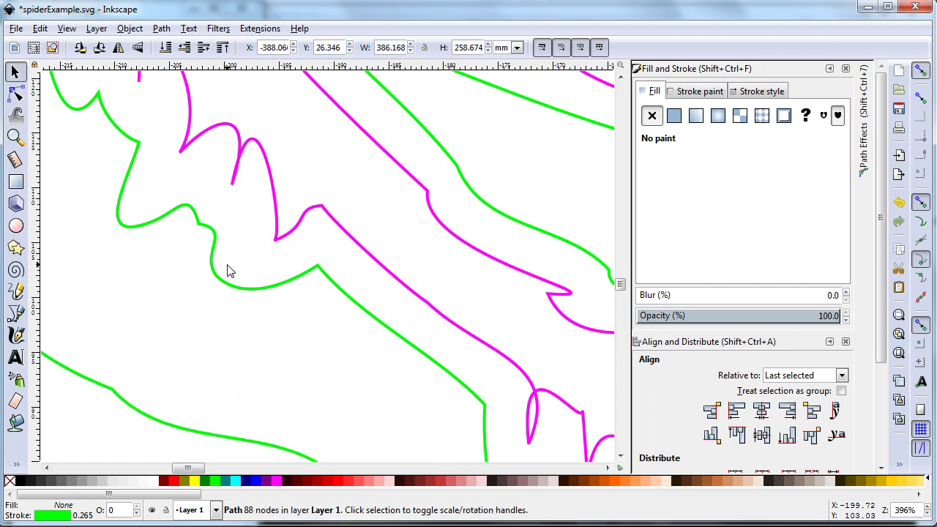
ctrl+scroll(227, 271, down, 5)
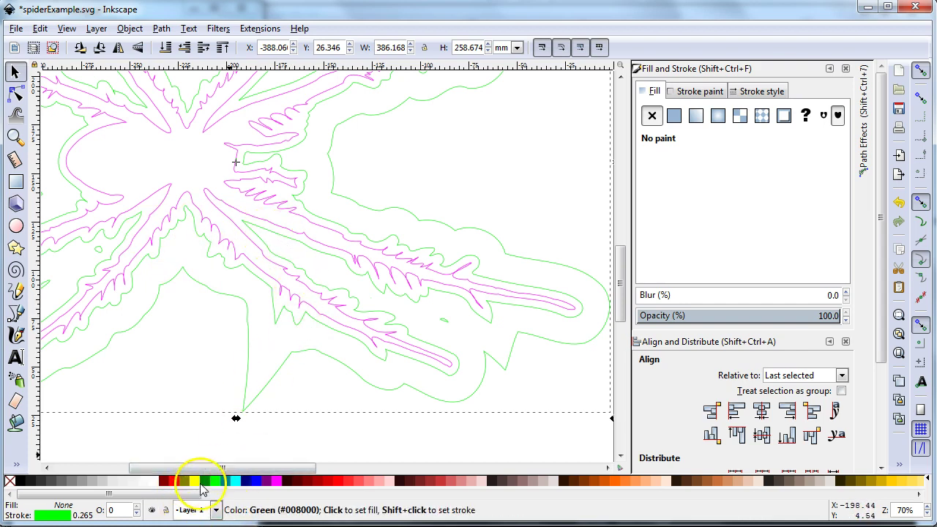
shift+click(267, 483)
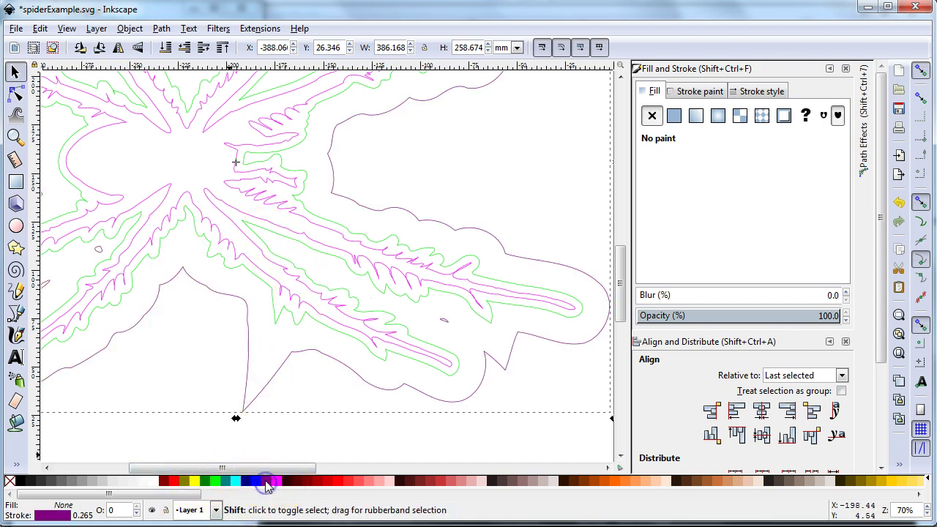
Break apart the purple outline and delete the small inner fragments, keeping only the large outer contour
scroll(322, 183, up, 6)
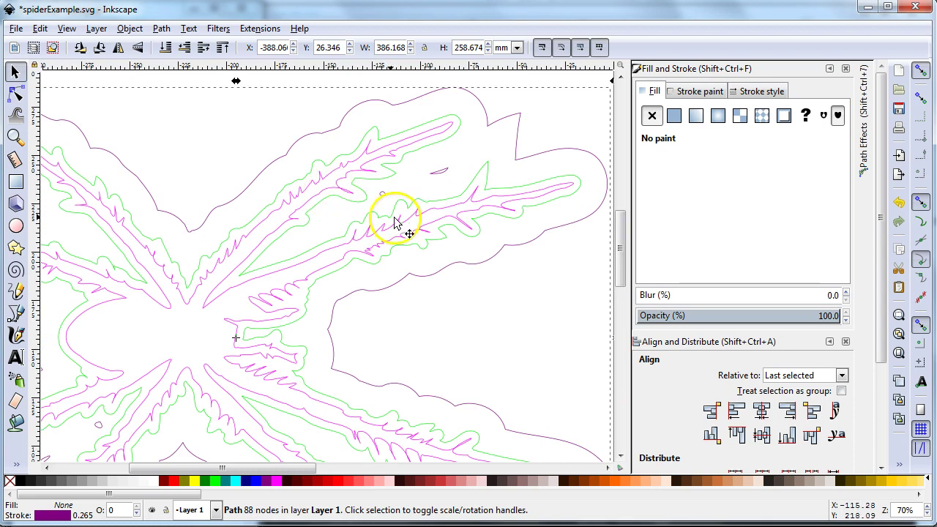
click(168, 29)
click(209, 224)
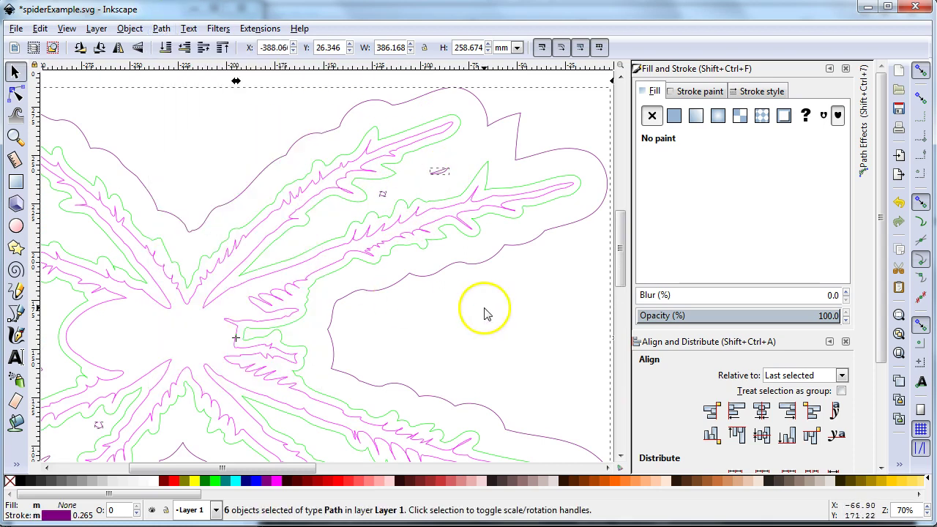
shift+click(457, 268)
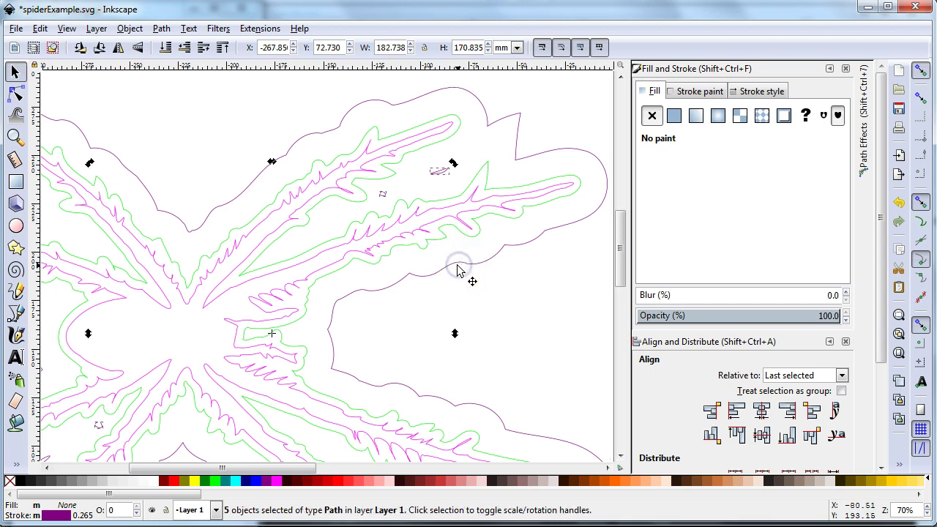
key(Escape)
ctrl+scroll(344, 282, down, 2)
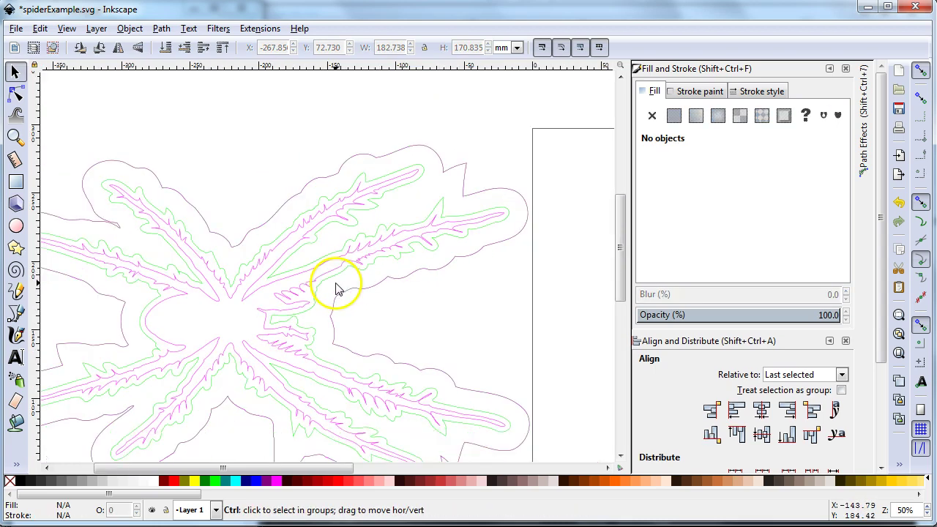
ctrl+scroll(361, 415, up, 1)
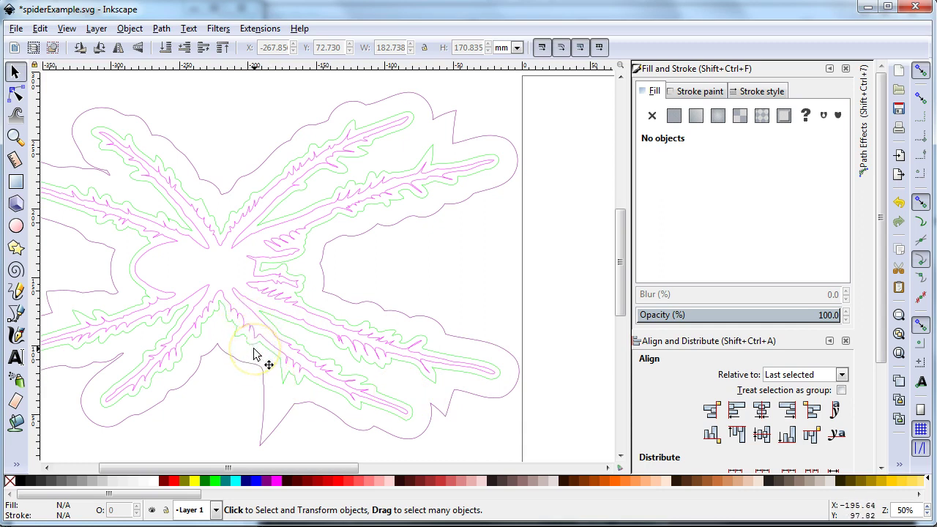
Save the drawing under the new name spiderCookie as an Inkscape SVG in the laser folder
click(16, 27)
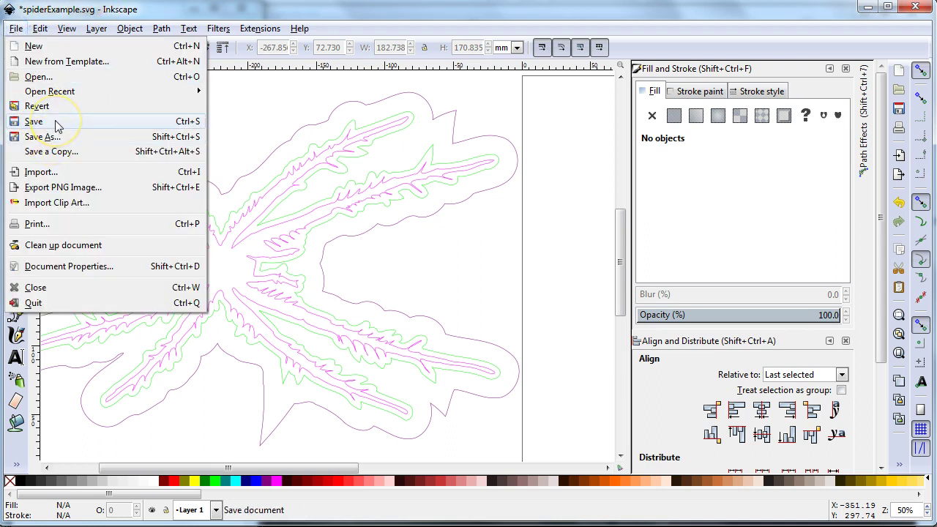
click(56, 136)
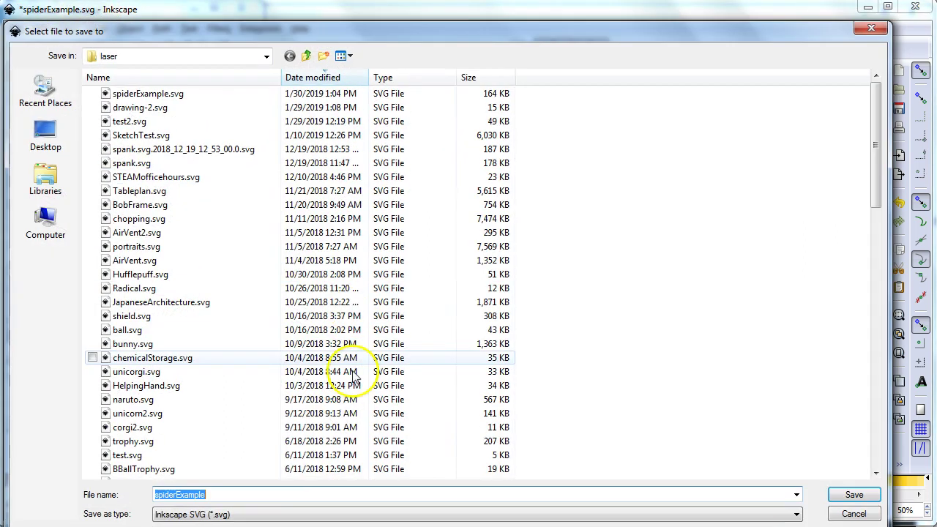
click(218, 492)
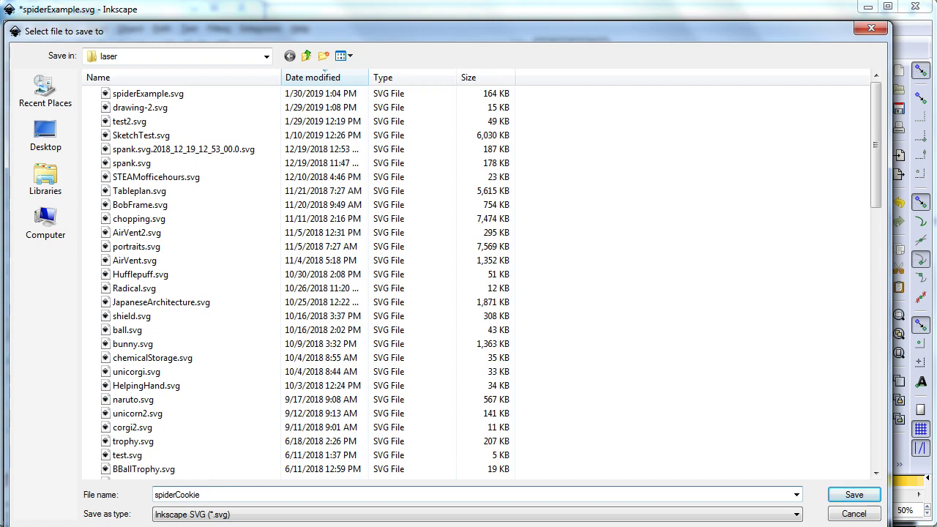
key(Return)
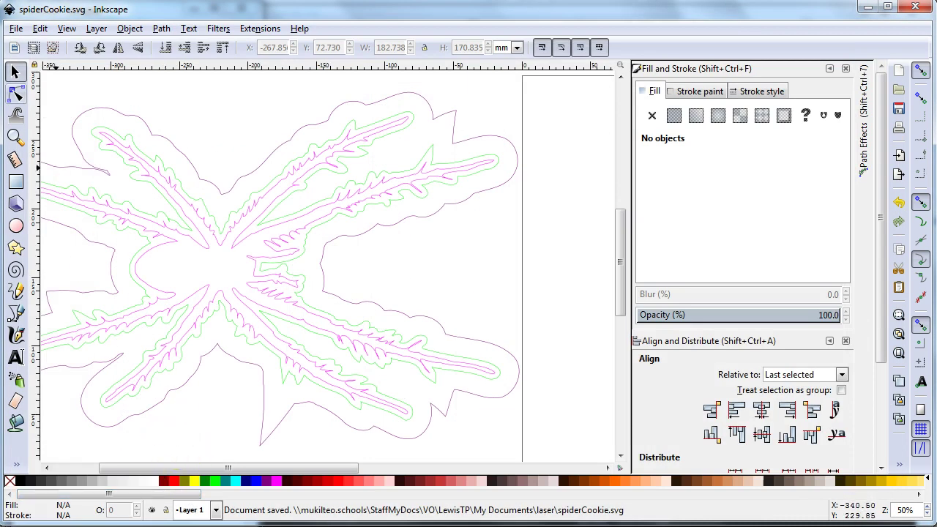
Save a copy of spiderCookie in the Desktop Cutting Plotter (AutoCAD DXF R14) format, with mm as base unit and LWPOLYLINE line output
click(21, 29)
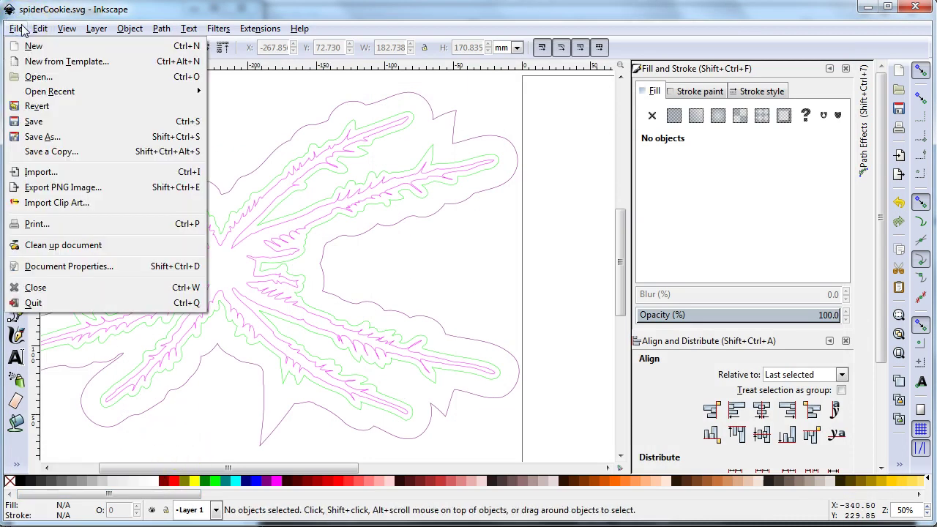
click(55, 139)
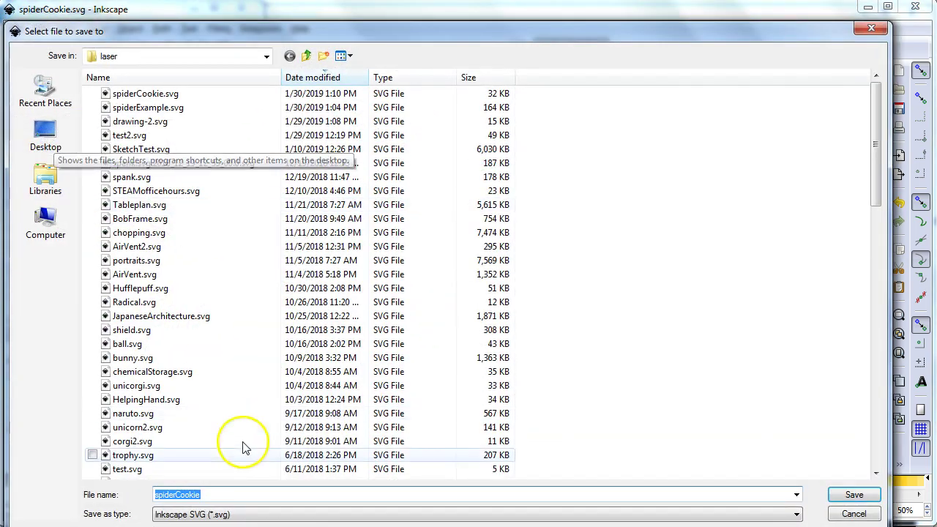
click(268, 515)
click(309, 387)
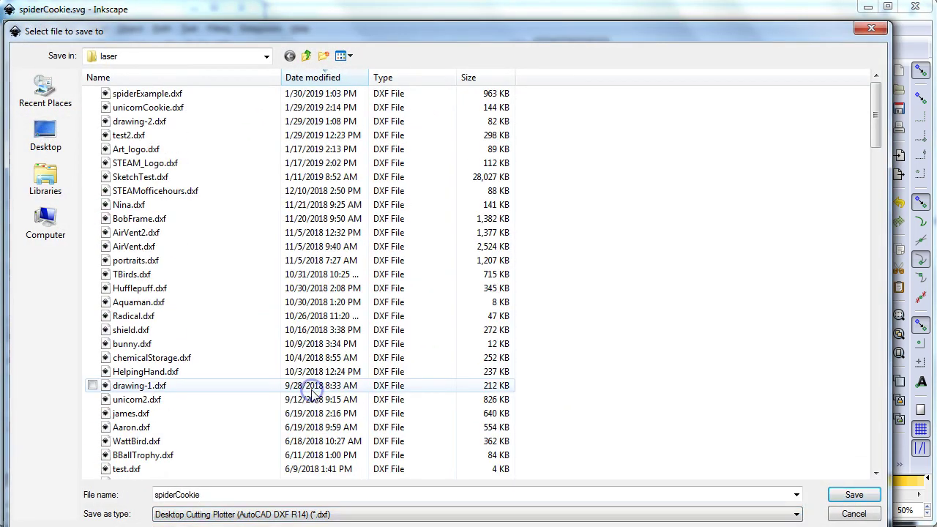
click(854, 494)
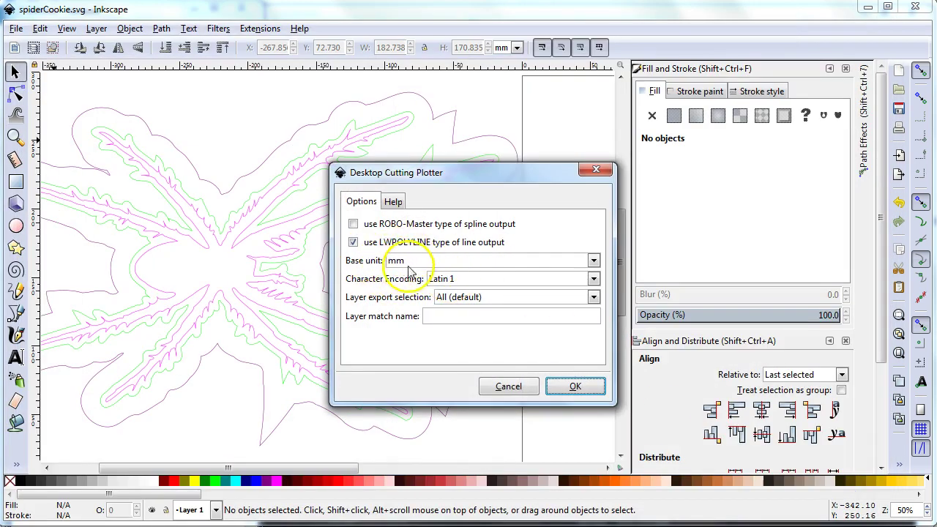
click(589, 386)
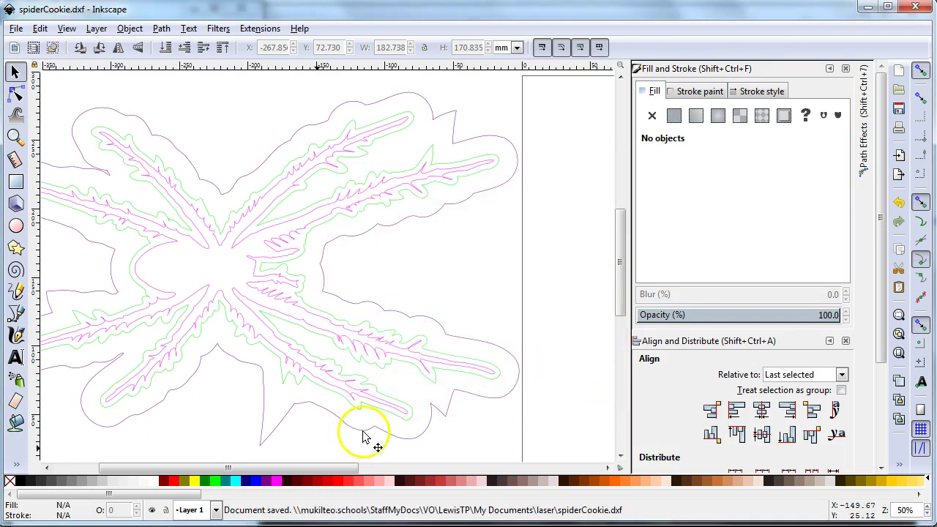